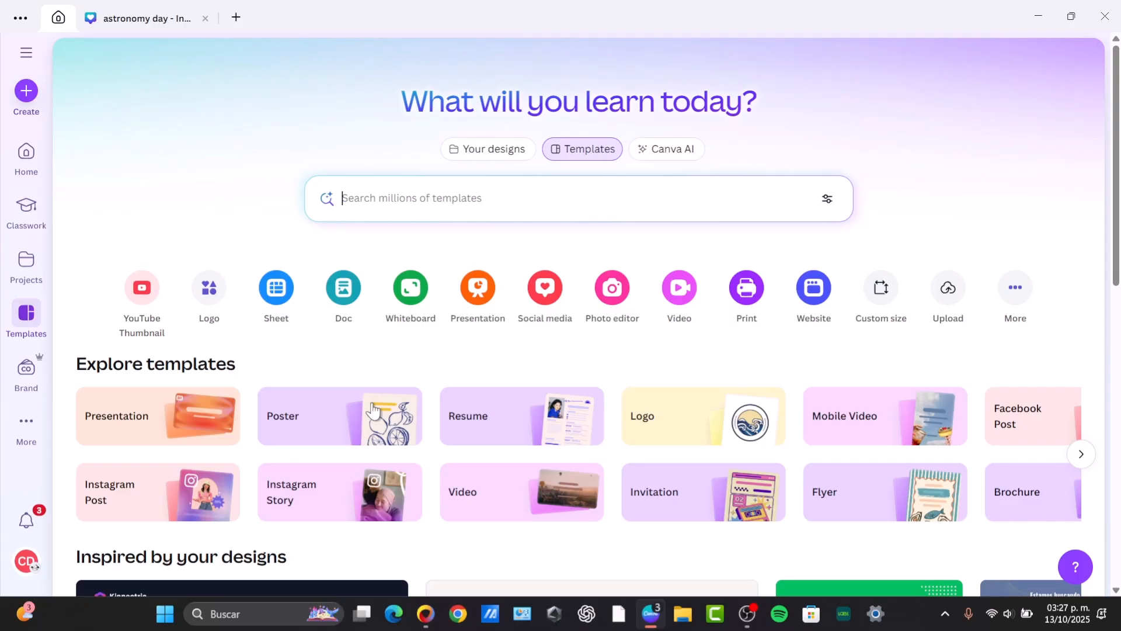
Create a new Carousel Instagram Post (3:4) design by searching the design types for "instagram car".
{"action": "left_click", "coordinate": [28, 94]}
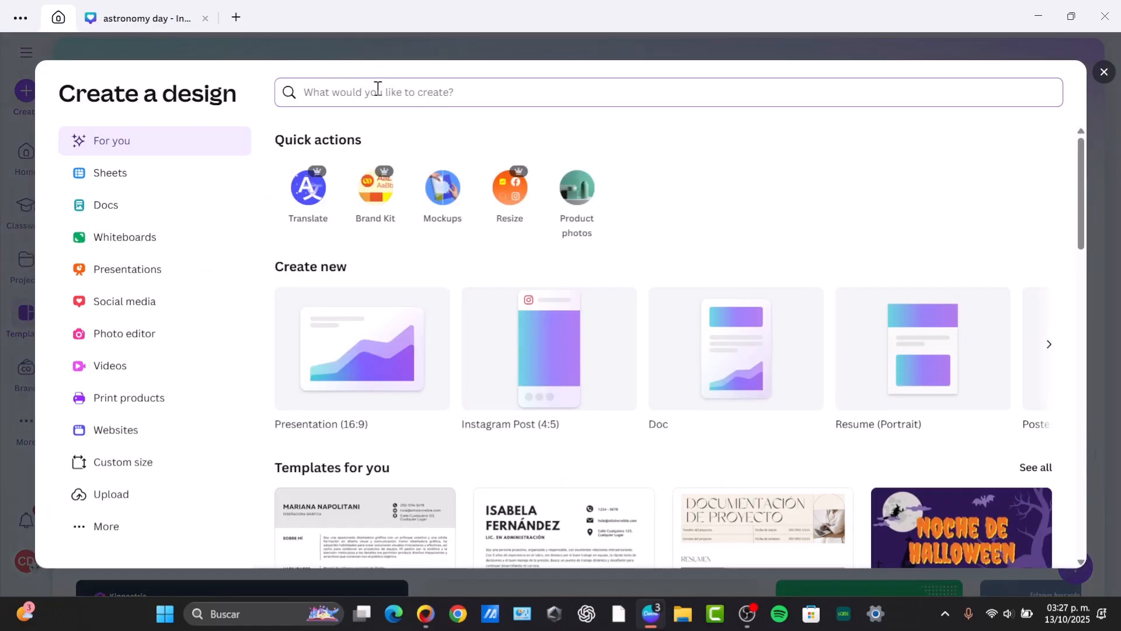
{"action": "type", "text": "instagram"}
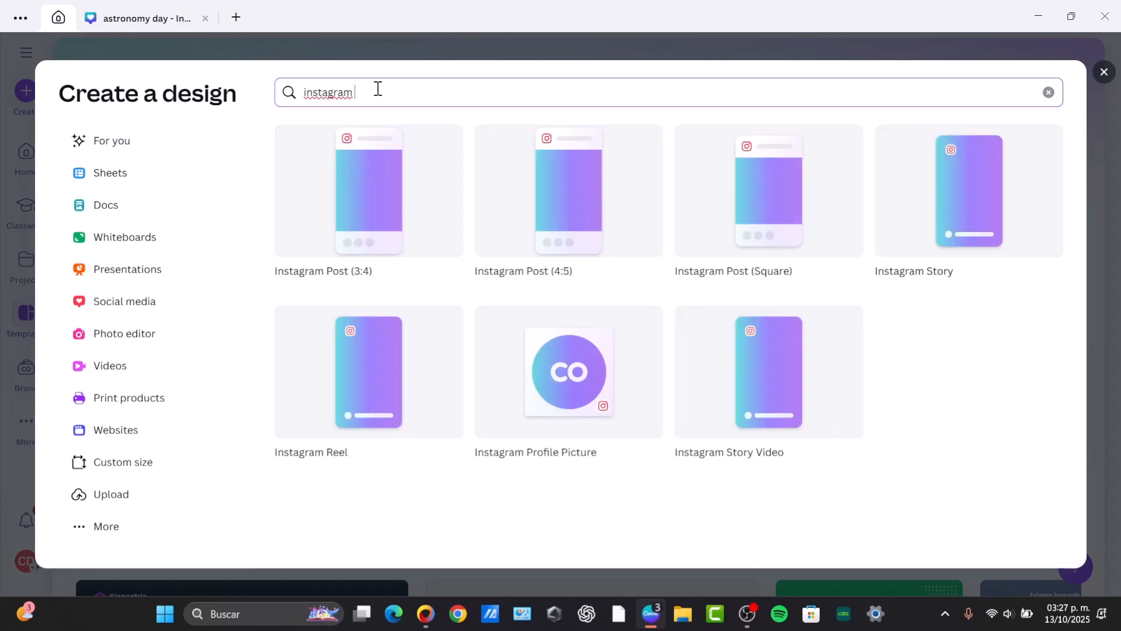
{"action": "type", "text": " c"}
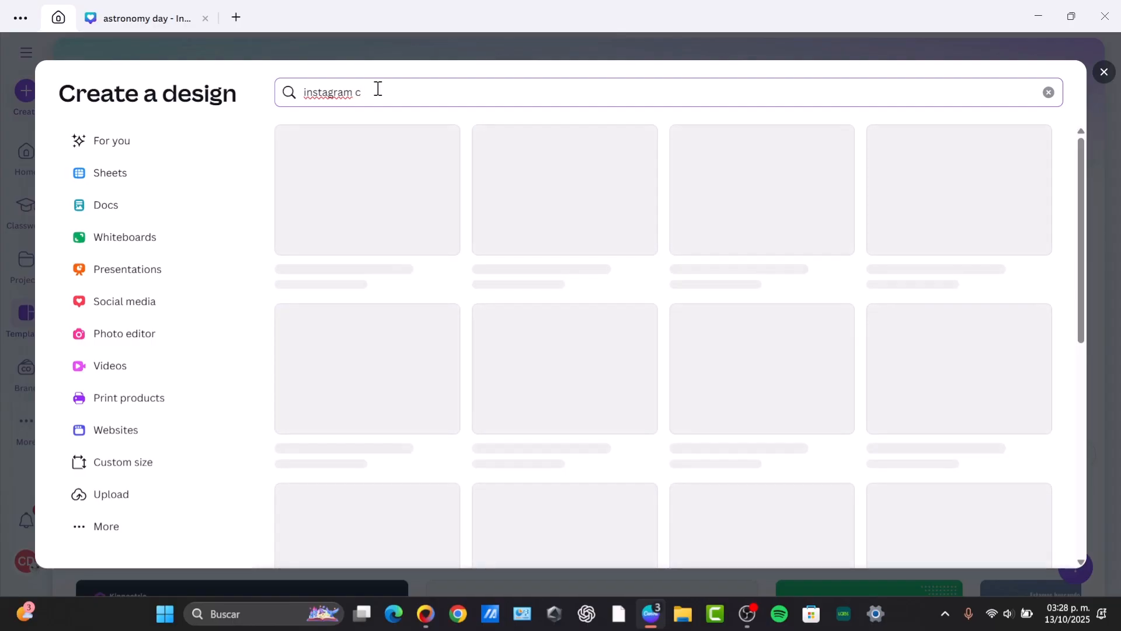
{"action": "type", "text": "ar"}
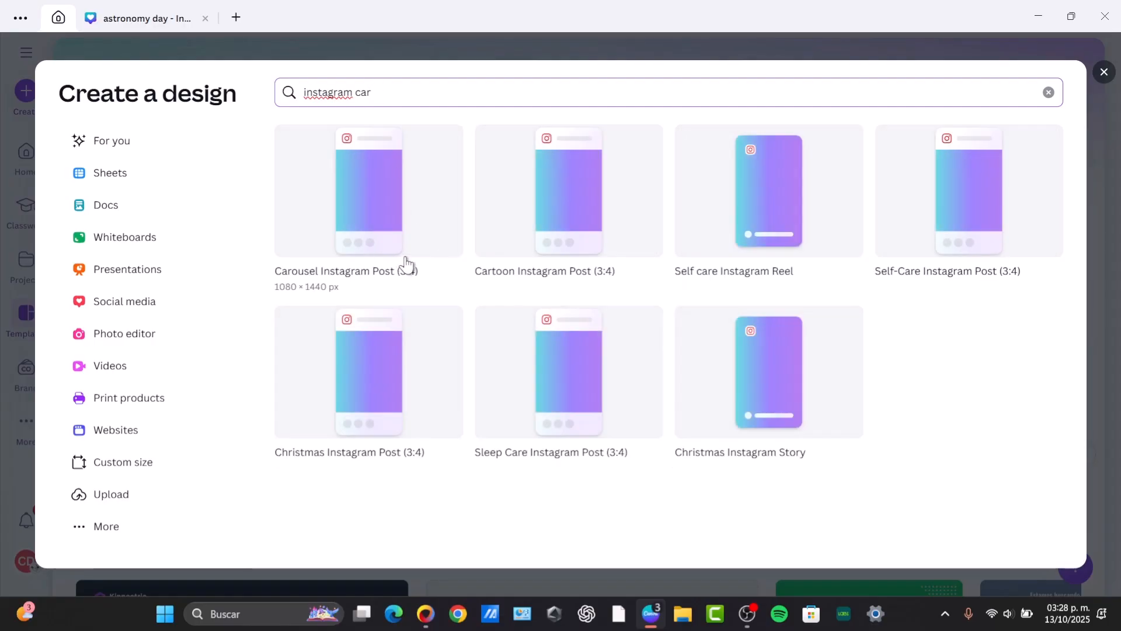
{"action": "left_click", "coordinate": [348, 217]}
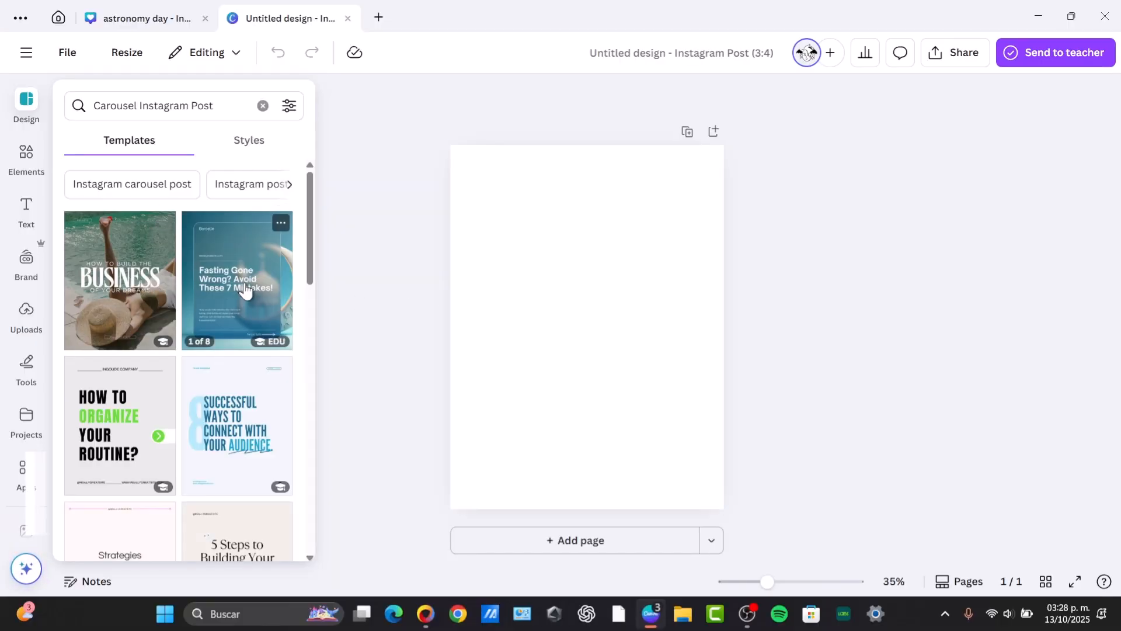
Browse the carousel templates and apply all 6 pages of the Green and Gray Simple Clean How To Tips template.
{"action": "scroll", "coordinate": [242, 288], "scroll_direction": "down", "scroll_amount": 5}
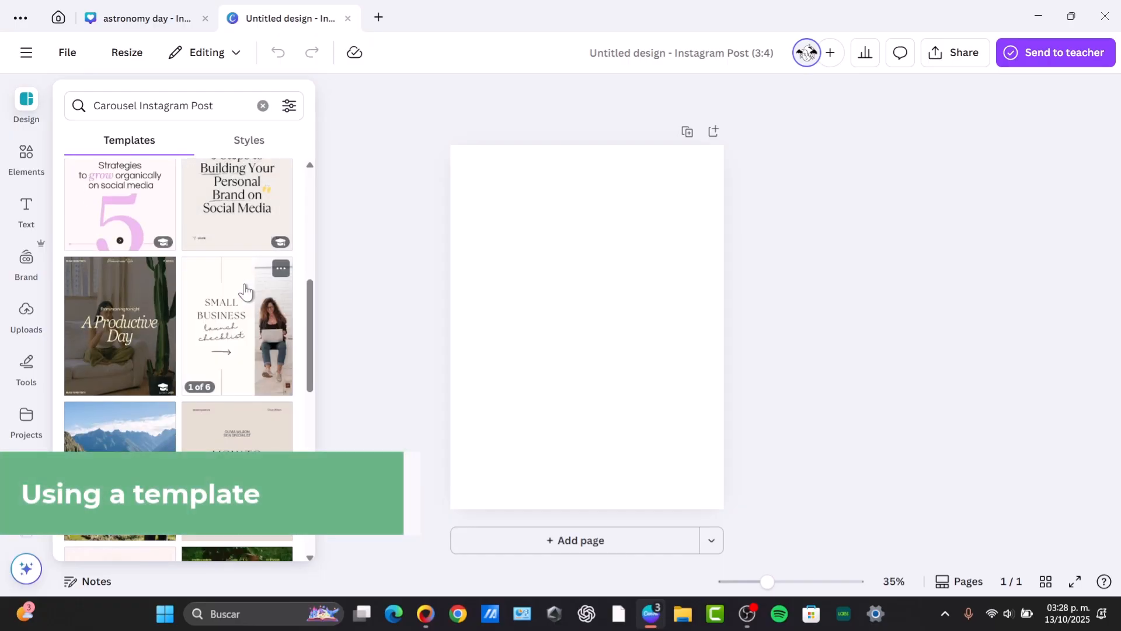
{"action": "scroll", "coordinate": [245, 290], "scroll_direction": "up", "scroll_amount": 5}
{"action": "scroll", "coordinate": [245, 290], "scroll_direction": "down", "scroll_amount": 8}
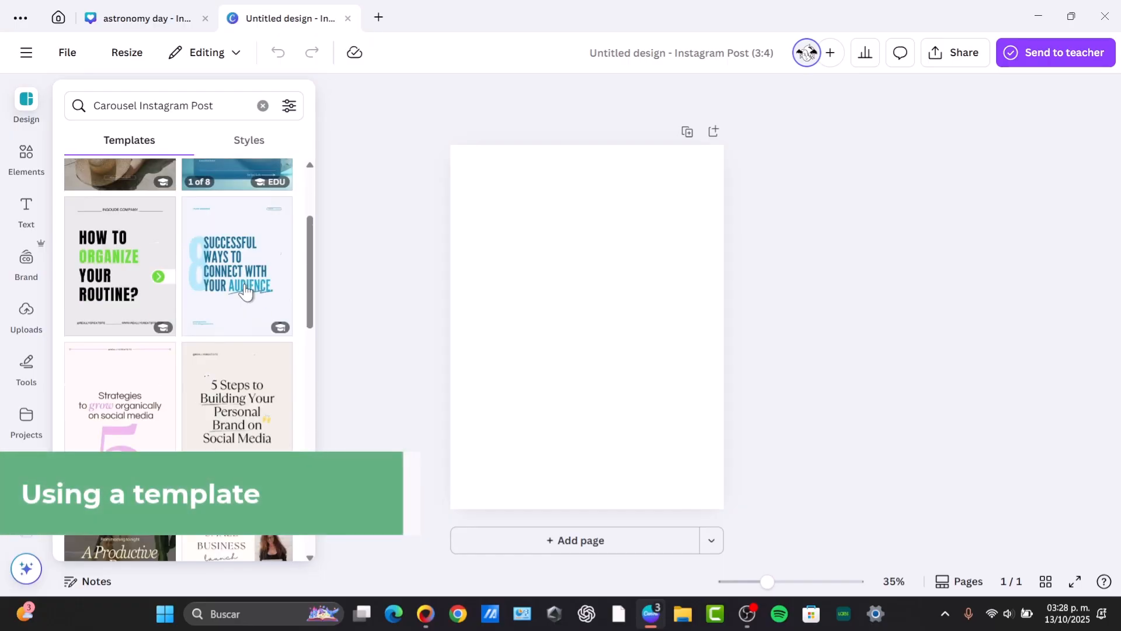
{"action": "scroll", "coordinate": [245, 290], "scroll_direction": "down", "scroll_amount": 1}
{"action": "scroll", "coordinate": [245, 290], "scroll_direction": "up", "scroll_amount": 4}
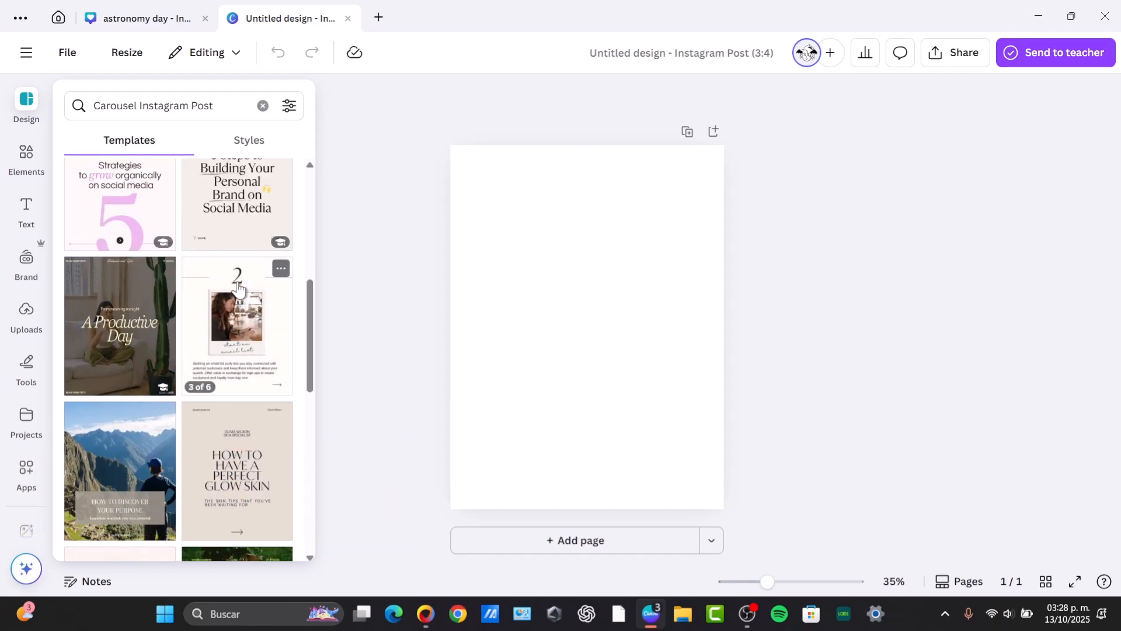
{"action": "left_click", "coordinate": [132, 416]}
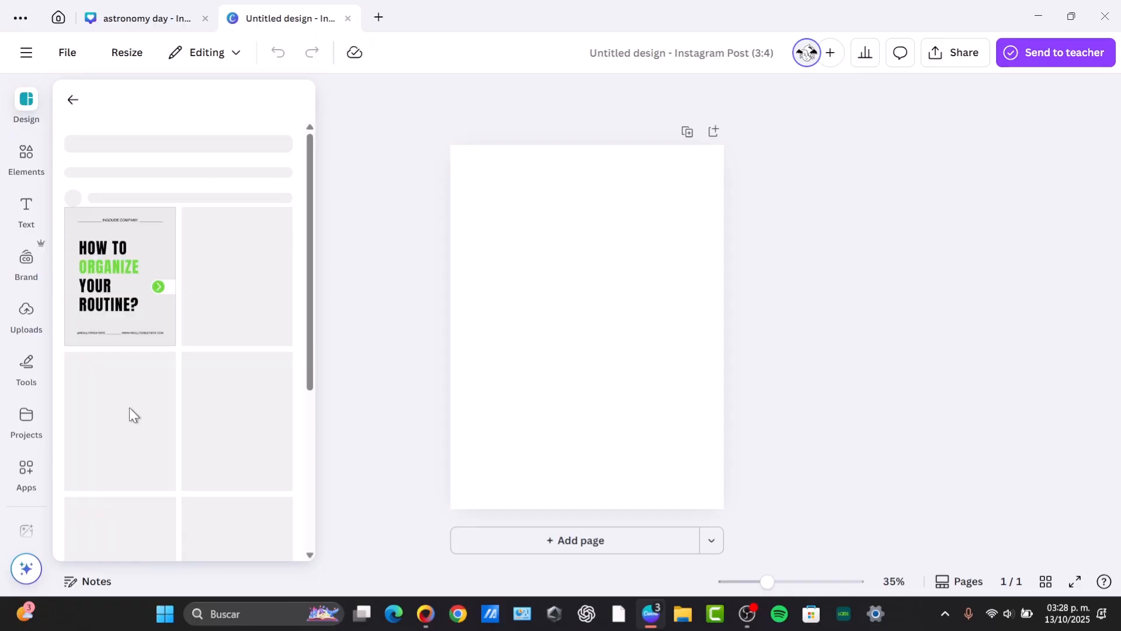
{"action": "scroll", "coordinate": [219, 310], "scroll_direction": "down", "scroll_amount": 3}
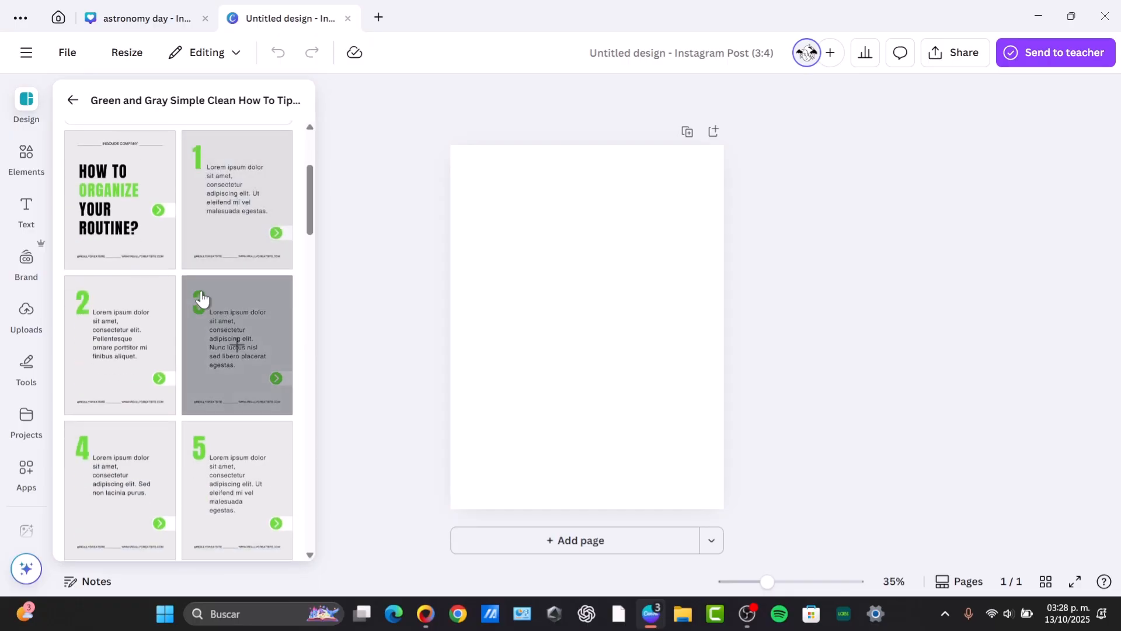
{"action": "scroll", "coordinate": [243, 450], "scroll_direction": "down", "scroll_amount": 3}
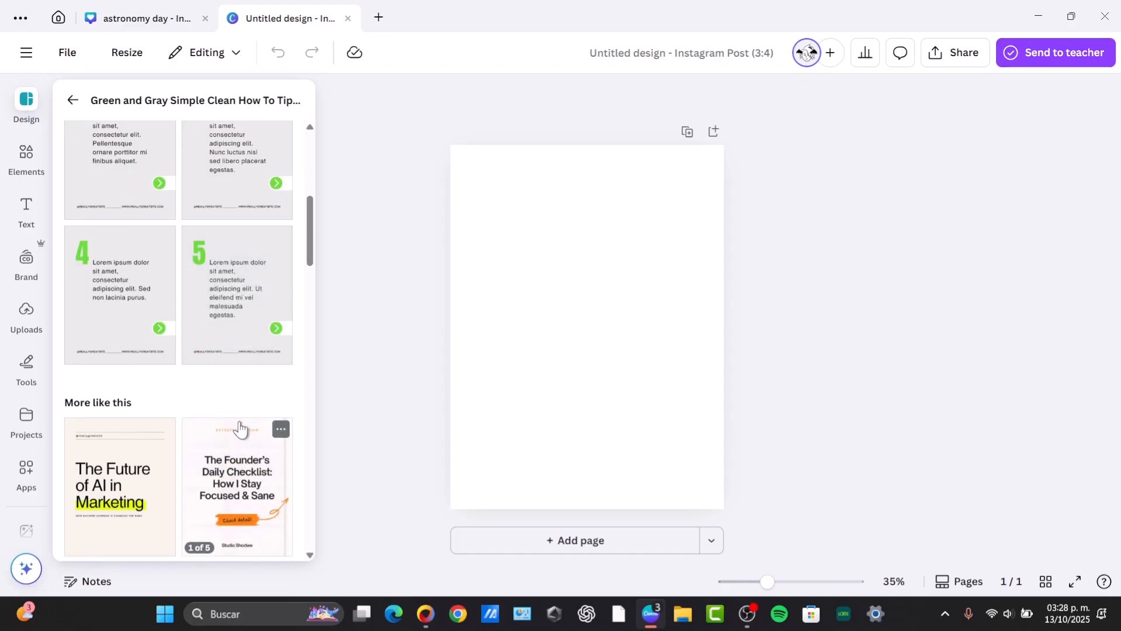
{"action": "scroll", "coordinate": [239, 431], "scroll_direction": "up", "scroll_amount": 6}
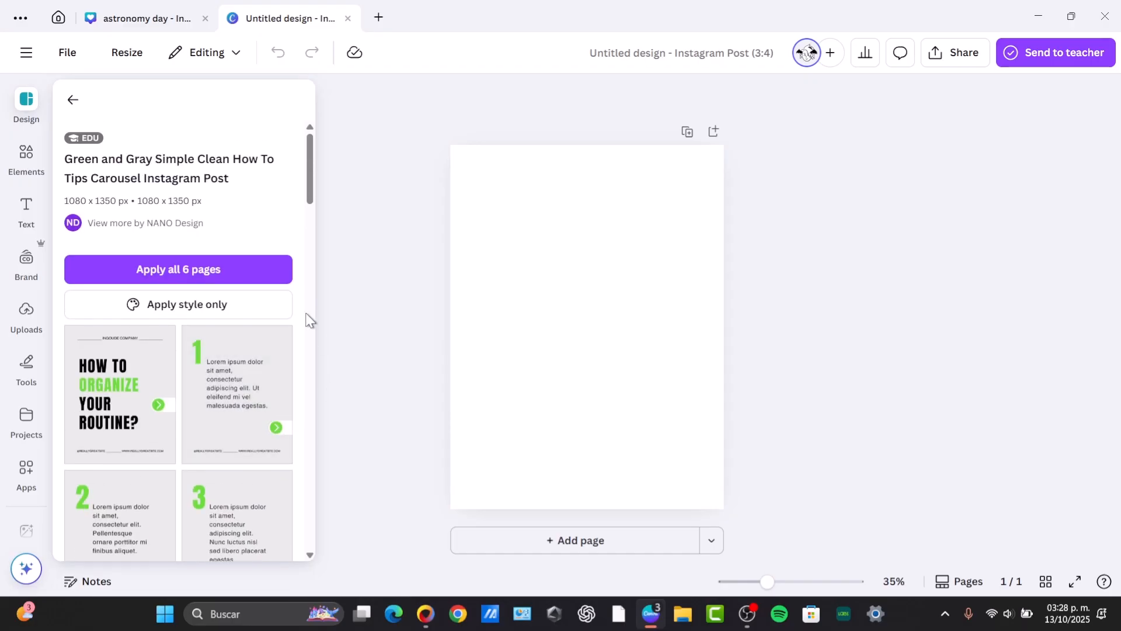
{"action": "left_click", "coordinate": [238, 274]}
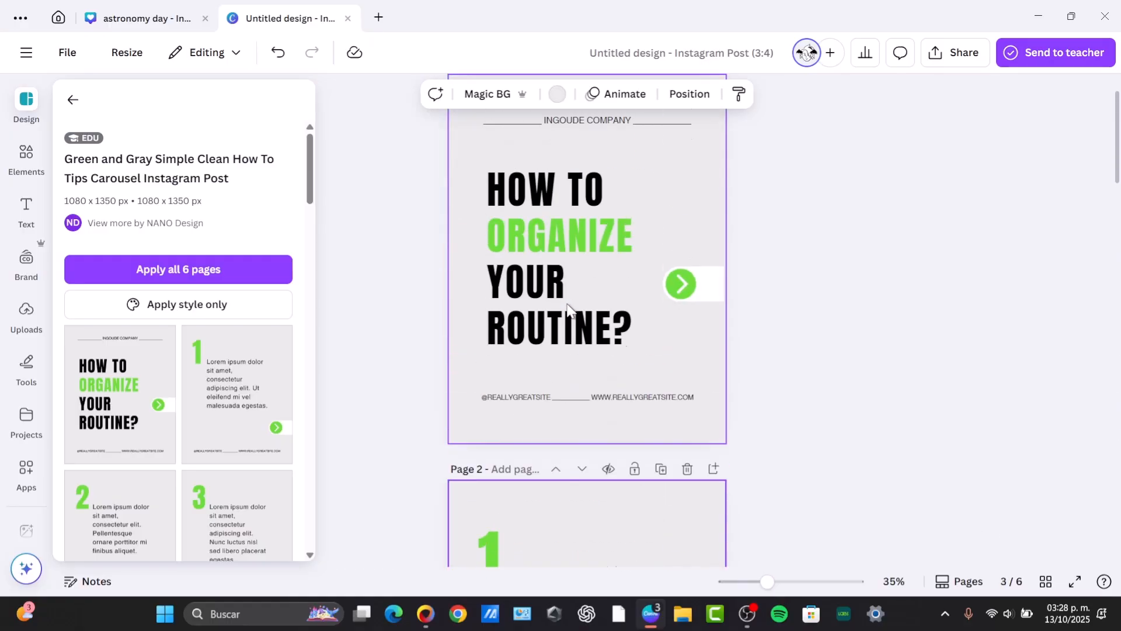
Recolour the word ORGANIZE in the title to dark teal and change that green to teal across all pages.
{"action": "scroll", "coordinate": [569, 309], "scroll_direction": "down", "scroll_amount": 3}
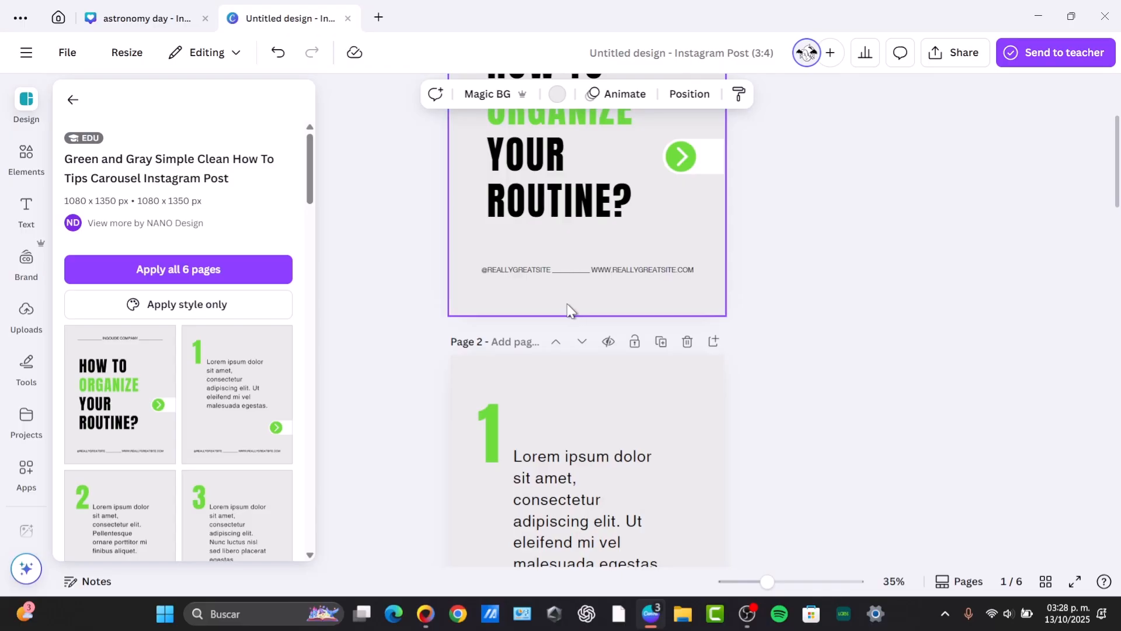
{"action": "left_click", "coordinate": [793, 329]}
{"action": "scroll", "coordinate": [767, 331], "scroll_direction": "up", "scroll_amount": 3}
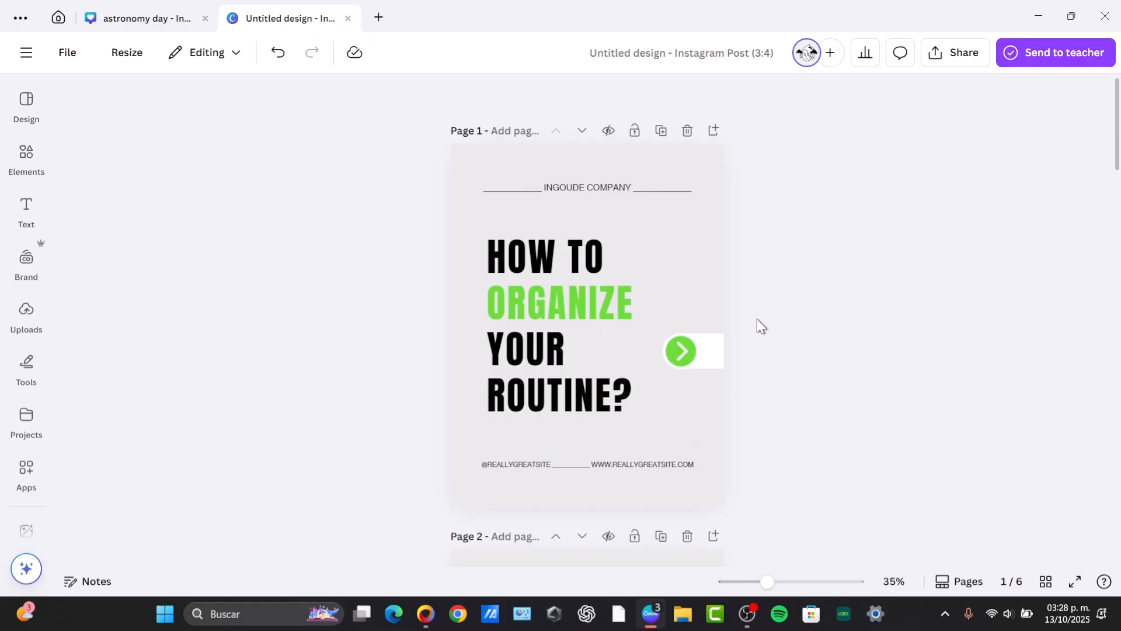
{"action": "left_click", "coordinate": [569, 342]}
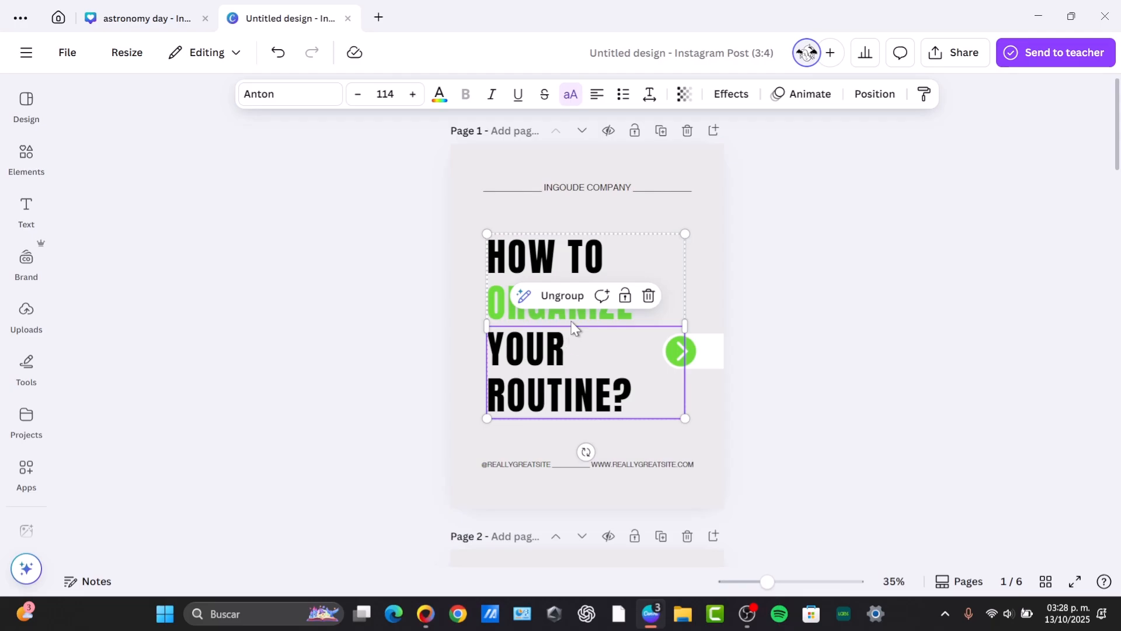
{"action": "left_click", "coordinate": [572, 318]}
{"action": "double_click", "coordinate": [575, 306]}
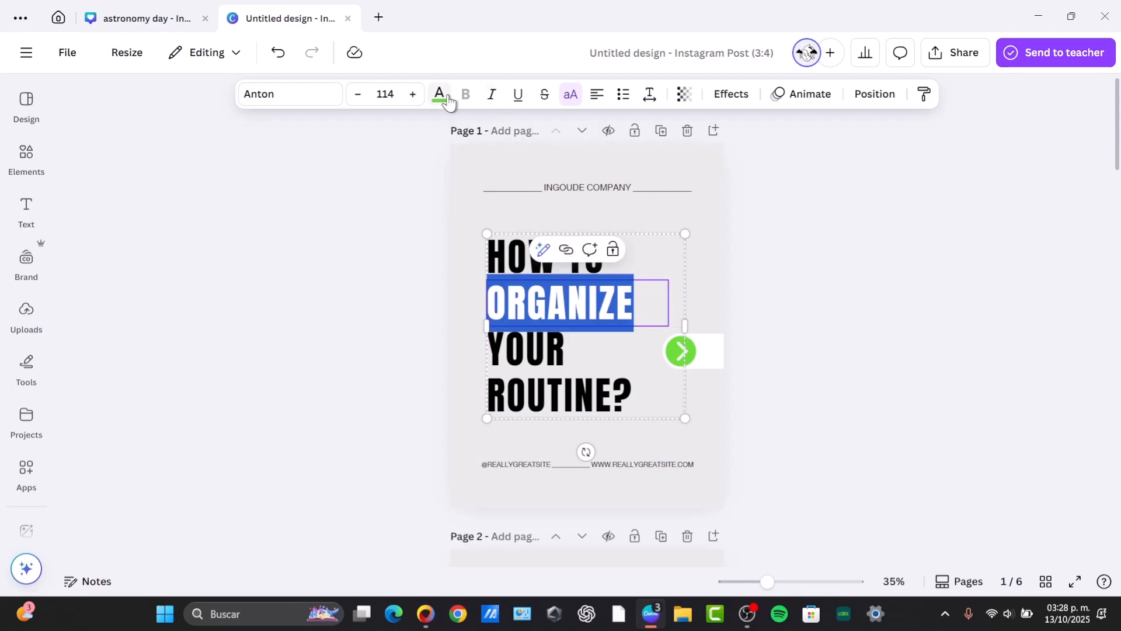
{"action": "left_click", "coordinate": [107, 403]}
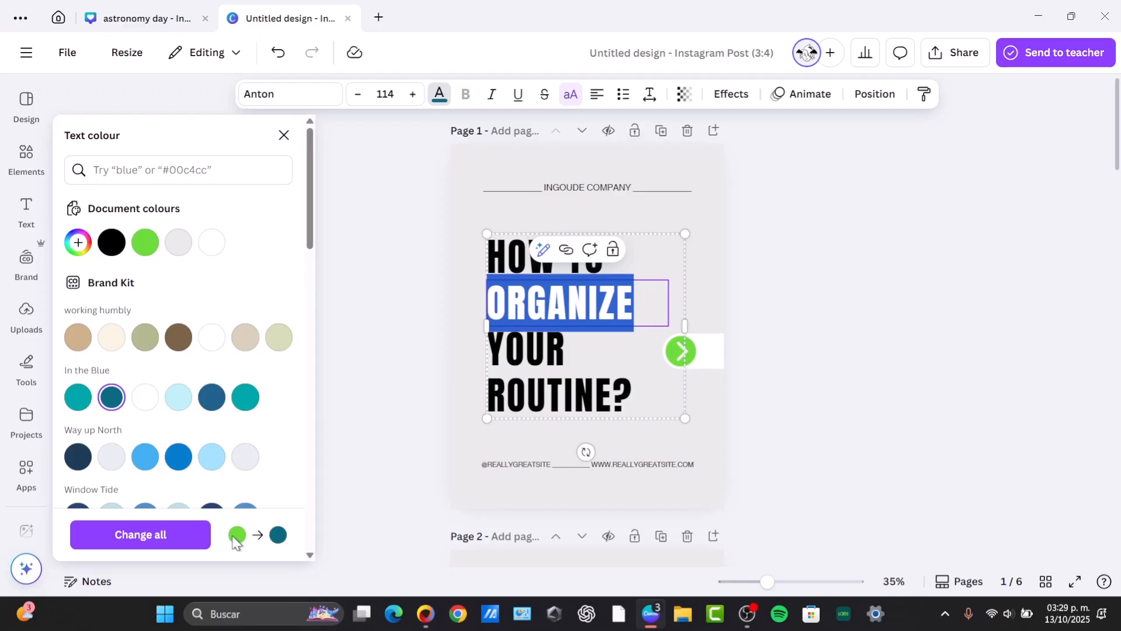
{"action": "left_click", "coordinate": [140, 535]}
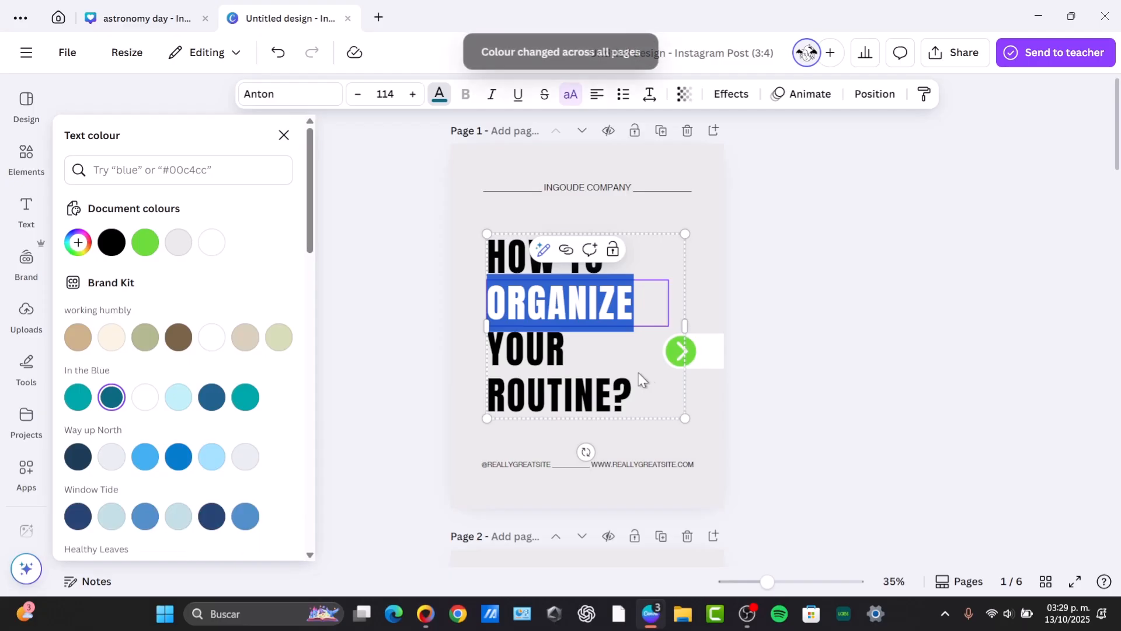
Recolour the green arrow button on page 1 to teal and apply that colour across all pages.
{"action": "scroll", "coordinate": [762, 405], "scroll_direction": "down", "scroll_amount": 5}
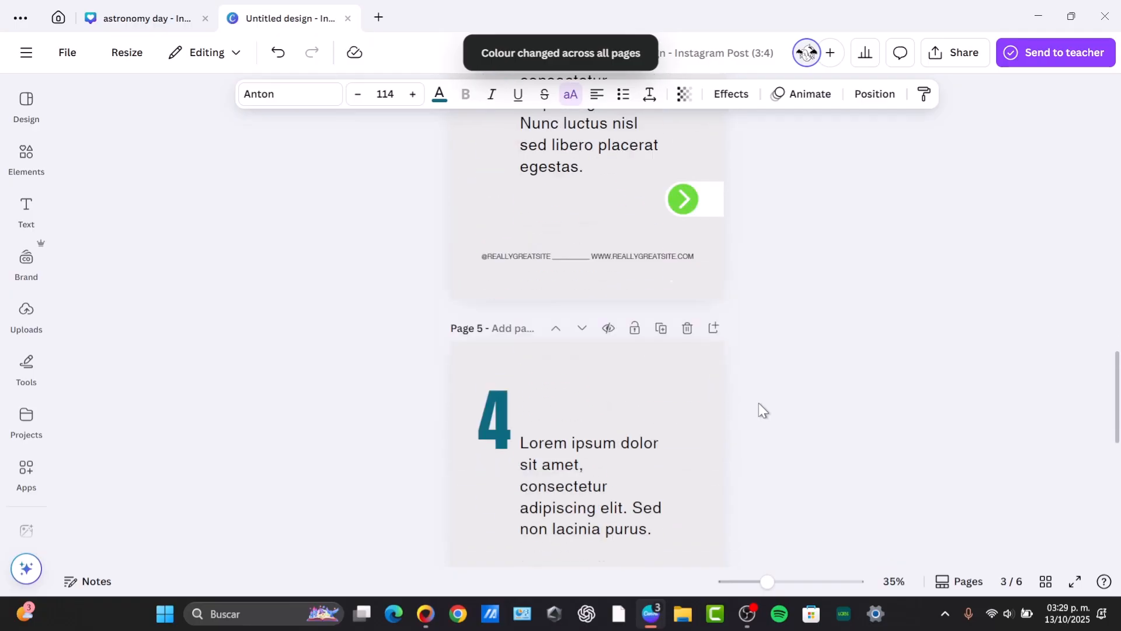
{"action": "left_click", "coordinate": [692, 352]}
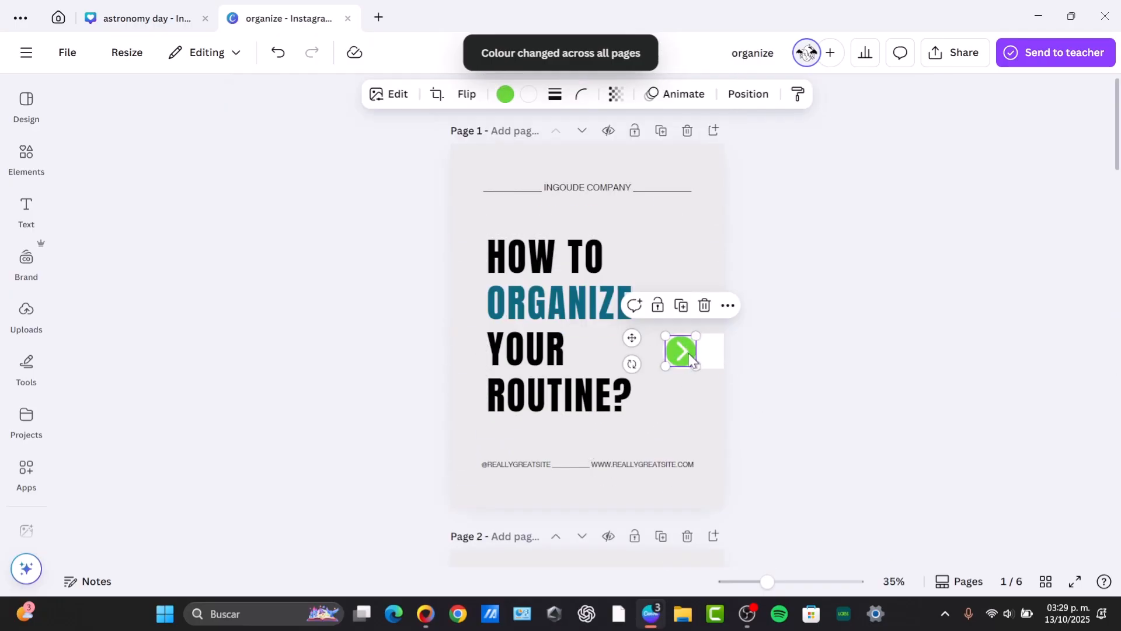
{"action": "left_click", "coordinate": [505, 94]}
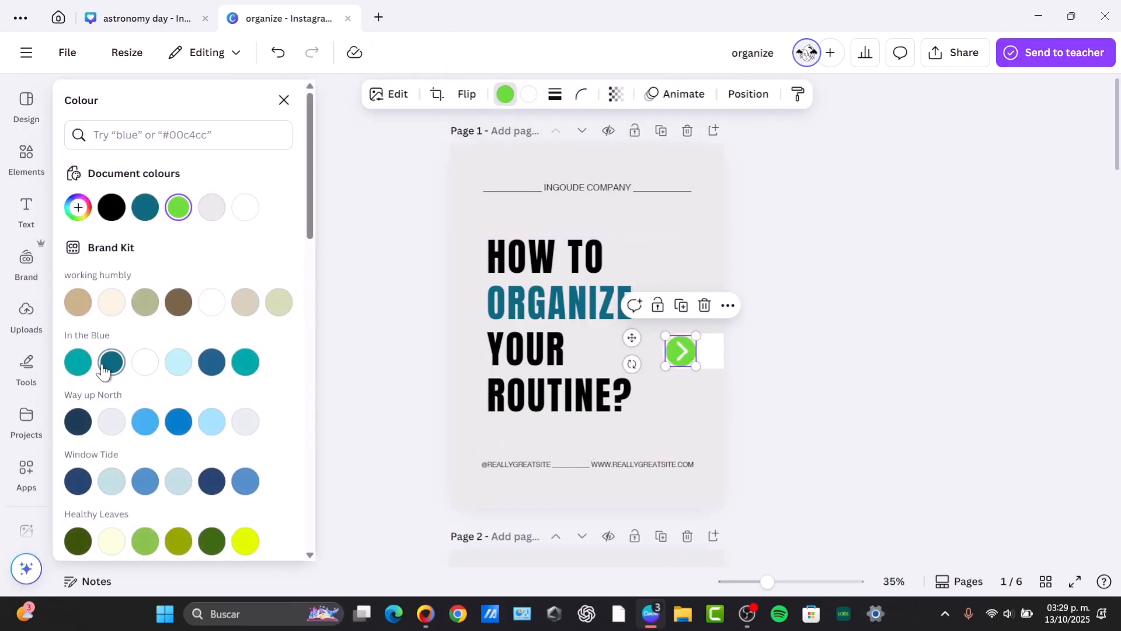
{"action": "left_click", "coordinate": [78, 362]}
{"action": "left_click", "coordinate": [140, 533]}
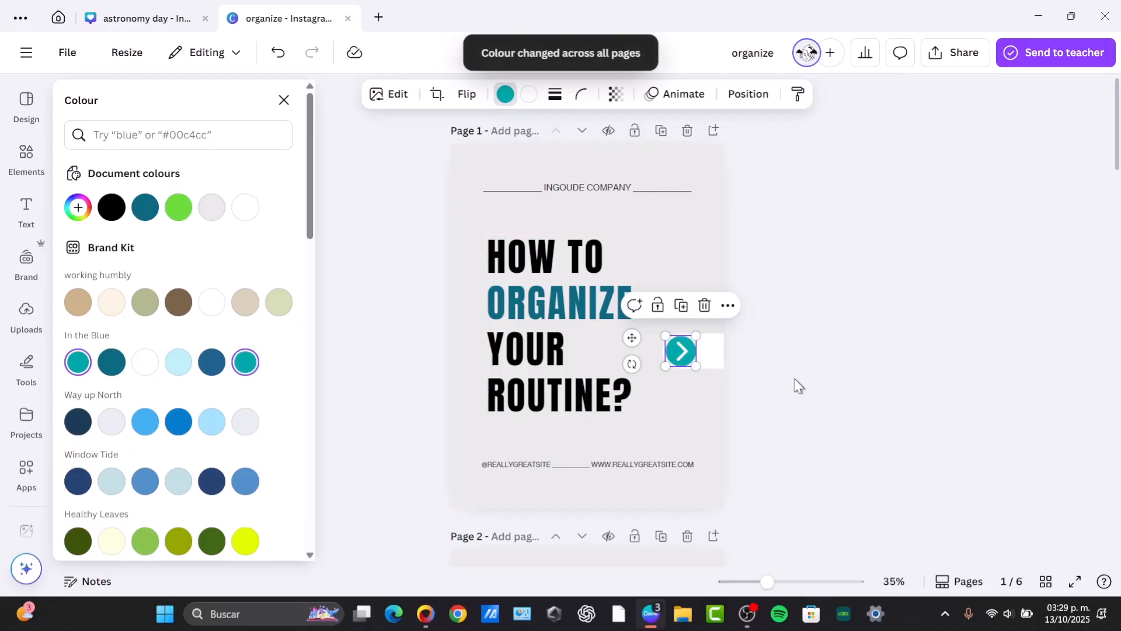
Select the title text and change its font to Monea Alegante Regular across the design.
{"action": "left_click", "coordinate": [557, 261]}
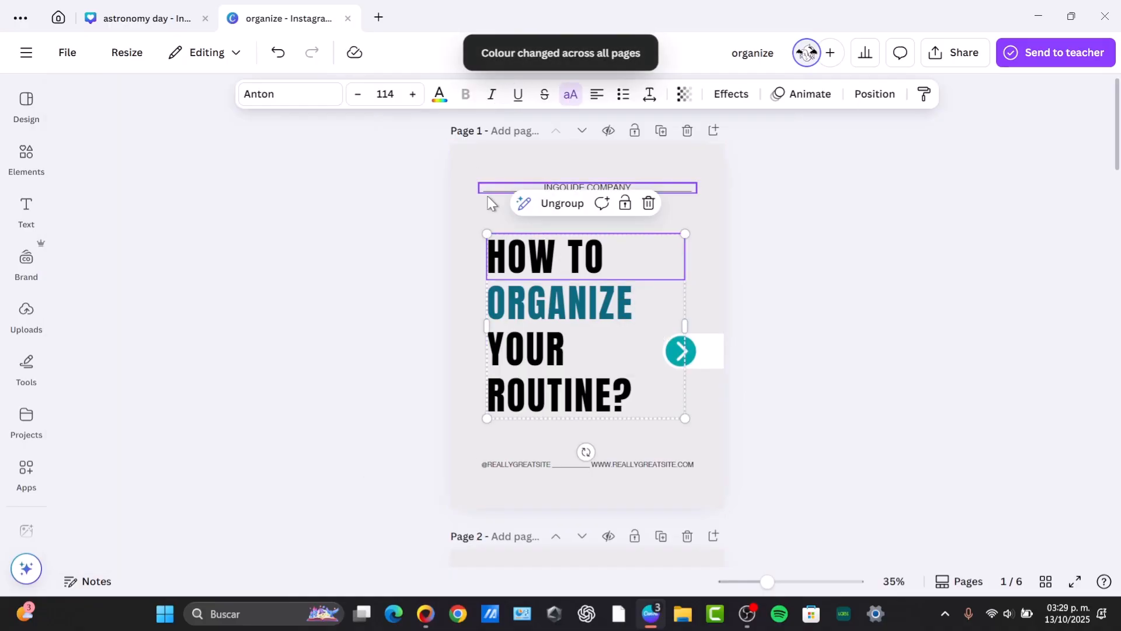
{"action": "double_click", "coordinate": [581, 271]}
{"action": "double_click", "coordinate": [588, 309]}
{"action": "left_click", "coordinate": [810, 221]}
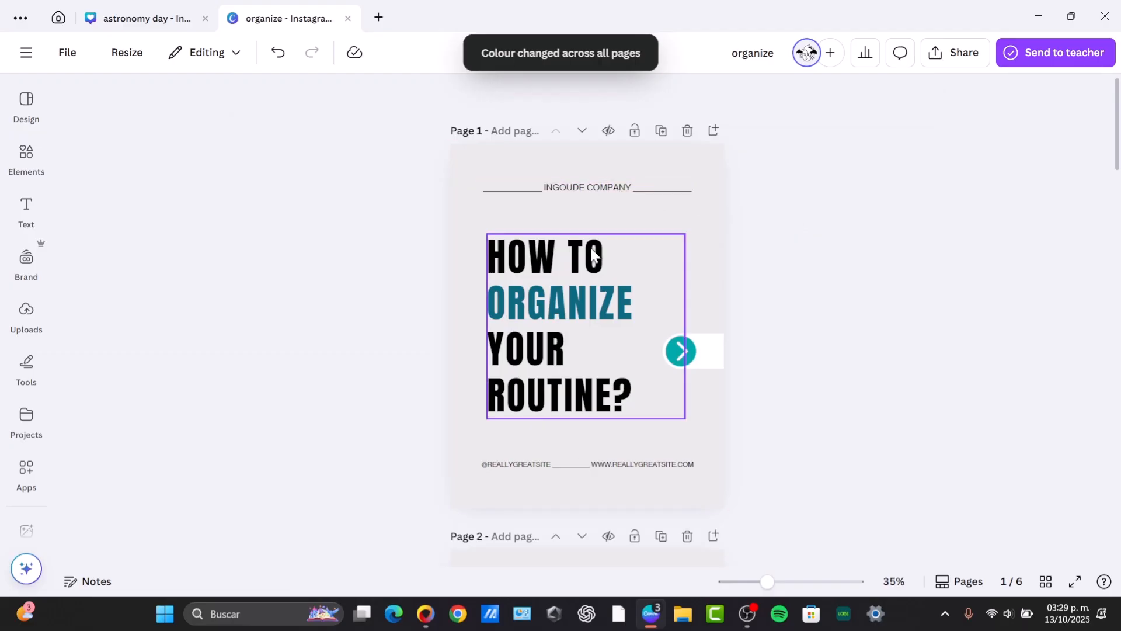
{"action": "left_click", "coordinate": [598, 257]}
{"action": "double_click", "coordinate": [616, 328]}
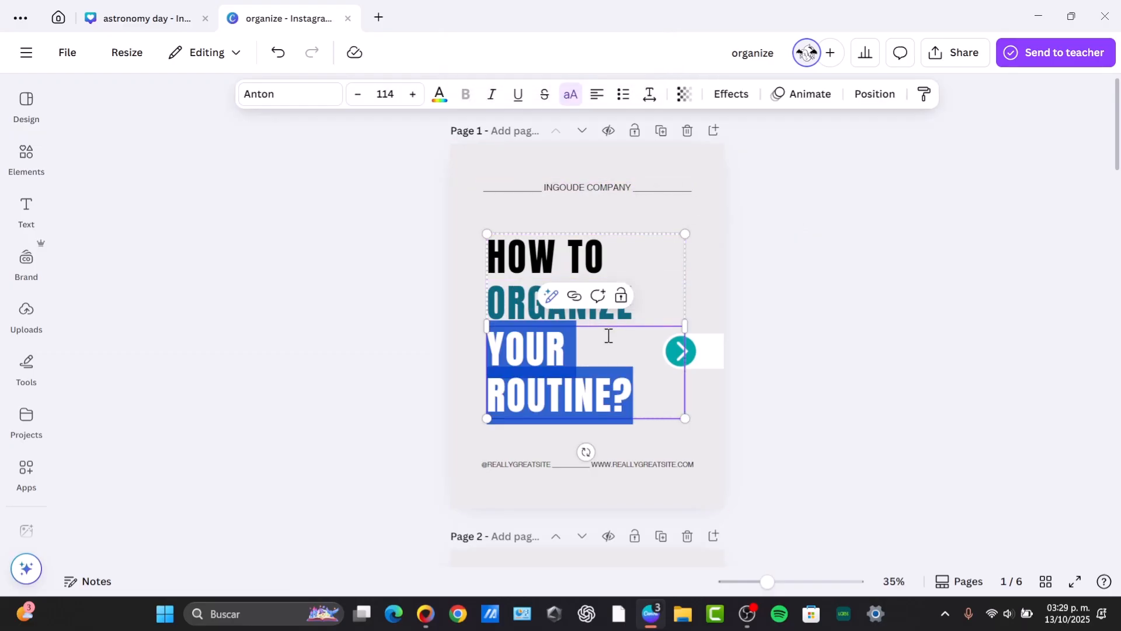
{"action": "left_click_drag", "start_coordinate": [647, 383], "coordinate": [489, 234]}
{"action": "left_click", "coordinate": [652, 403]}
{"action": "left_click_drag", "start_coordinate": [653, 403], "coordinate": [506, 349]}
{"action": "left_click", "coordinate": [307, 95]}
{"action": "scroll", "coordinate": [209, 393], "scroll_direction": "down", "scroll_amount": 3}
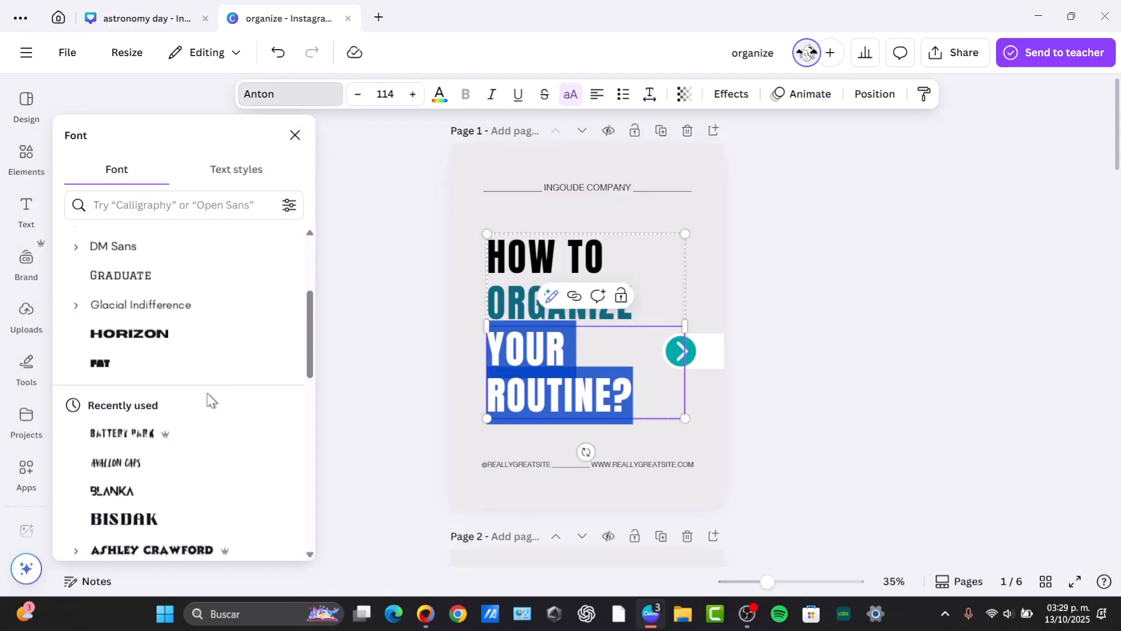
{"action": "scroll", "coordinate": [193, 392], "scroll_direction": "down", "scroll_amount": 3}
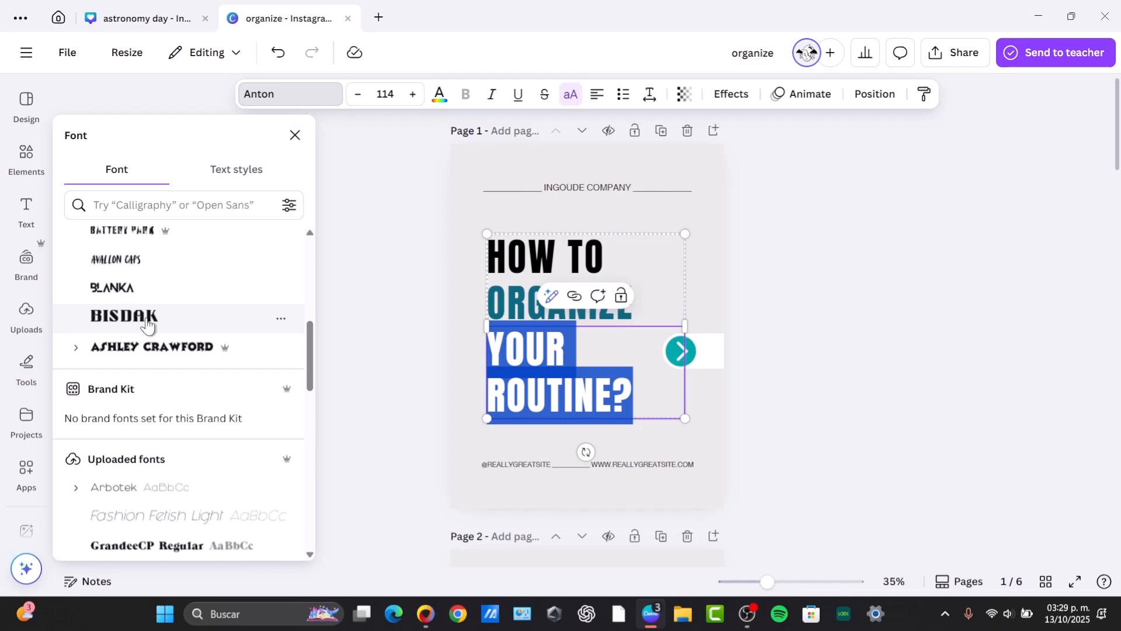
{"action": "scroll", "coordinate": [148, 325], "scroll_direction": "down", "scroll_amount": 3}
{"action": "left_click", "coordinate": [187, 416]}
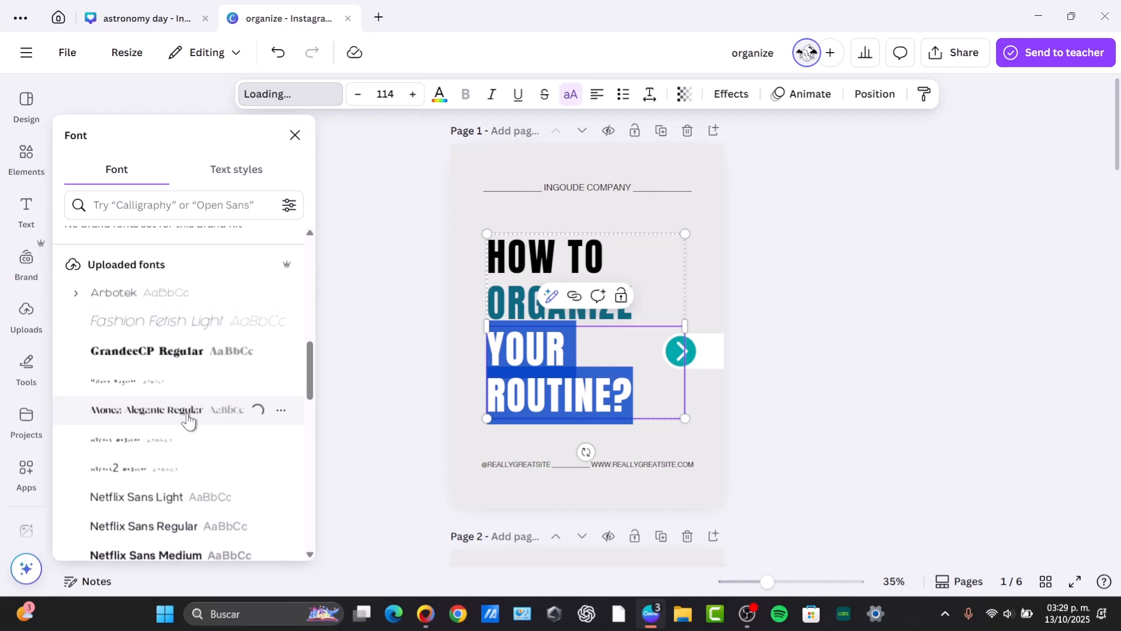
{"action": "left_click", "coordinate": [181, 534]}
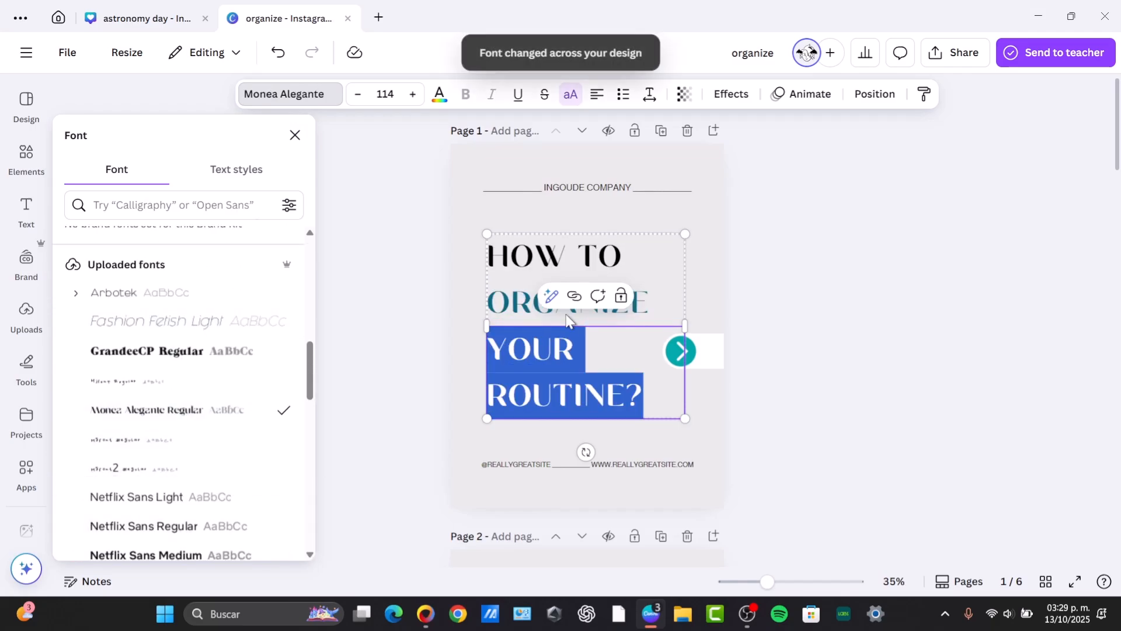
{"action": "left_click", "coordinate": [792, 294]}
{"action": "left_click", "coordinate": [758, 320]}
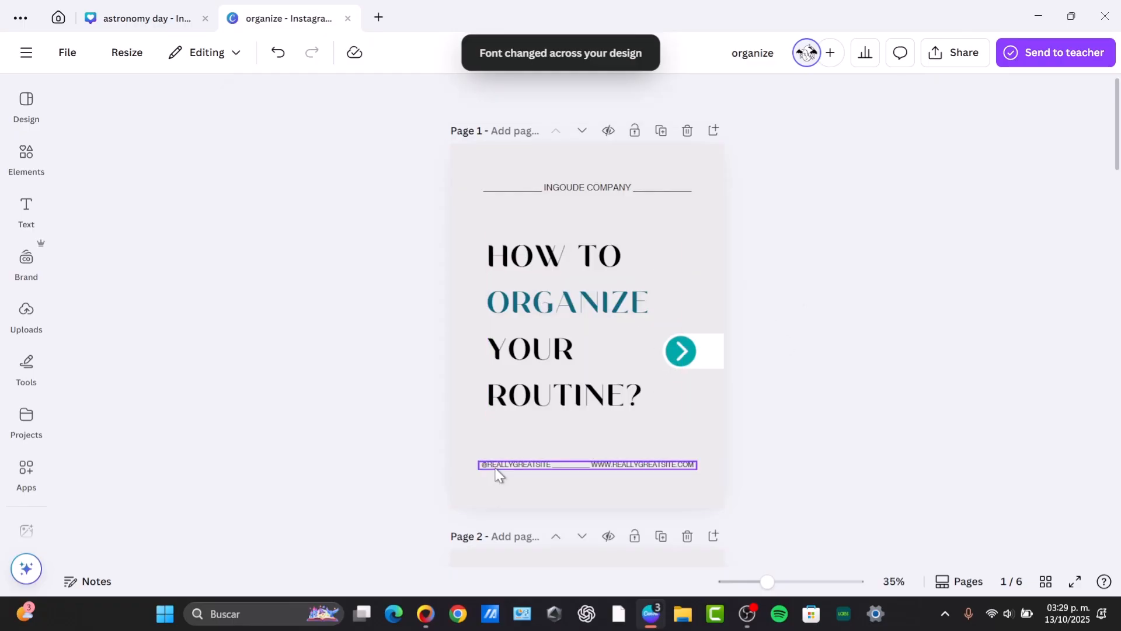
{"action": "left_click", "coordinate": [536, 464]}
{"action": "left_click", "coordinate": [536, 462]}
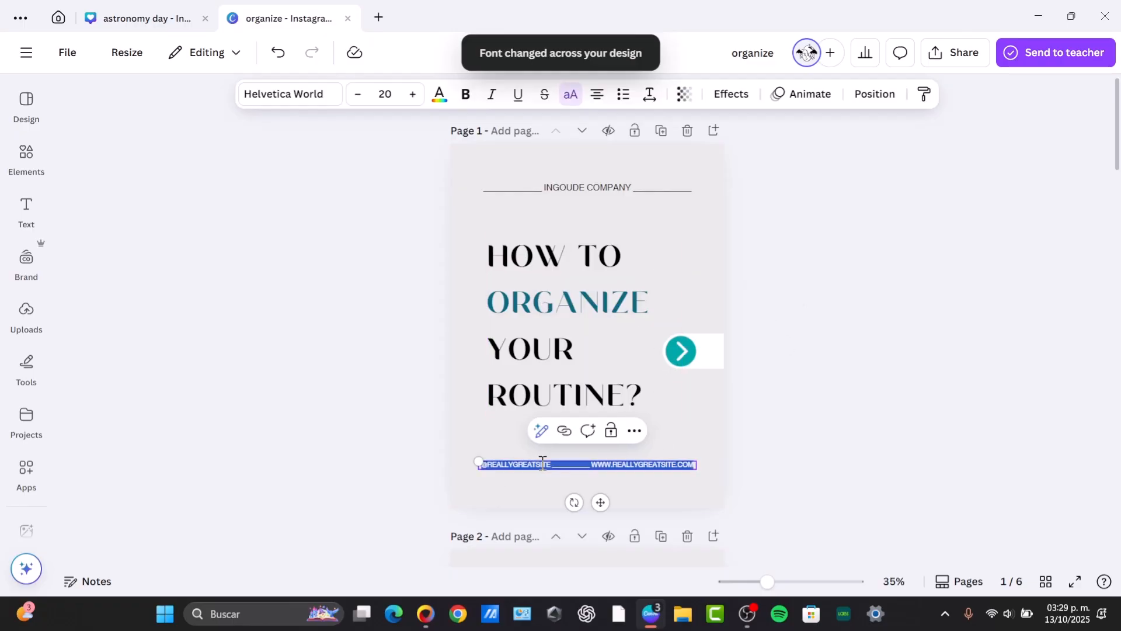
{"action": "type", "text": "@TECHEX"}
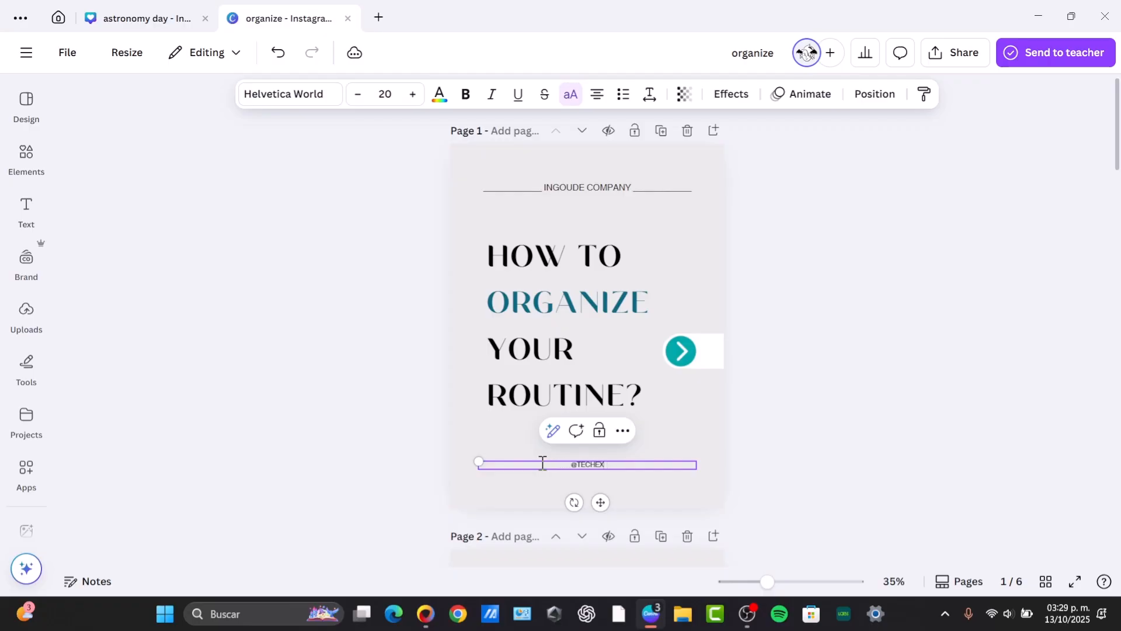
{"action": "type", "text": "PRESS"}
{"action": "key", "text": "Return"}
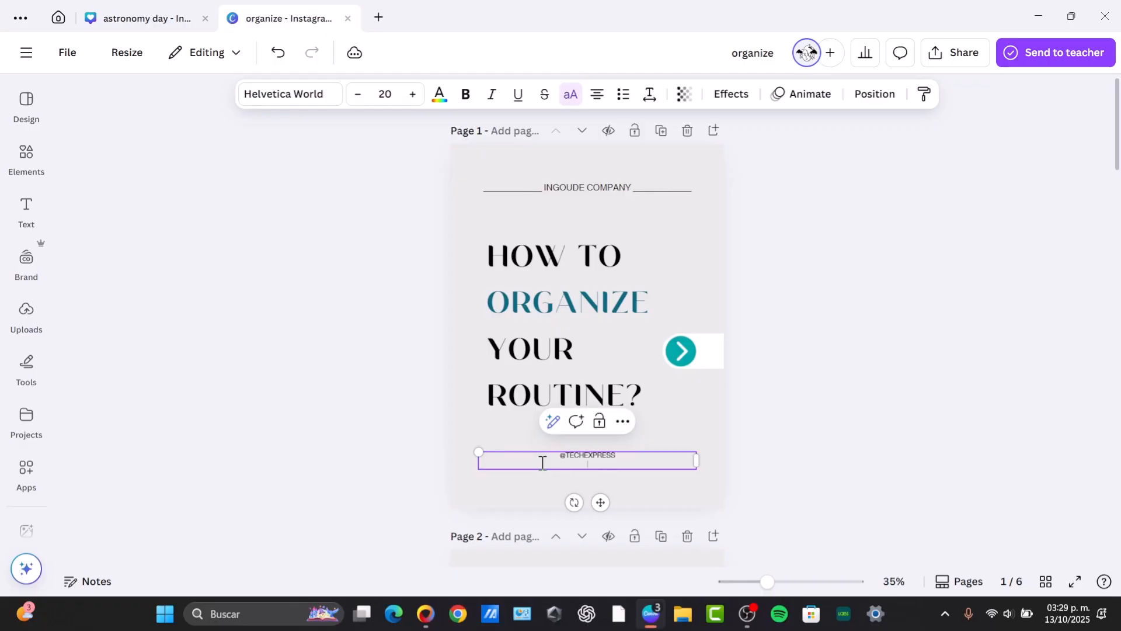
{"action": "key", "text": "BackSpace"}
{"action": "left_click", "coordinate": [854, 471]}
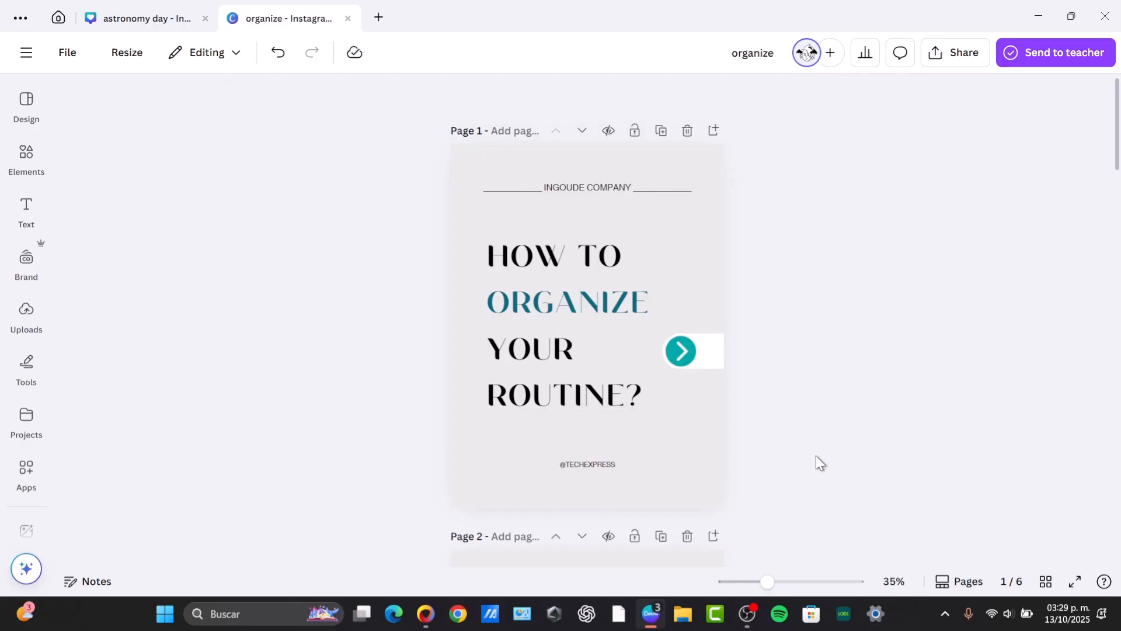
Generate AI images with Magic Media from a prompt describing an astronaut lifting gym dumbbells.
{"action": "scroll", "coordinate": [815, 455], "scroll_direction": "down", "scroll_amount": 3}
{"action": "scroll", "coordinate": [814, 453], "scroll_direction": "down", "scroll_amount": 5}
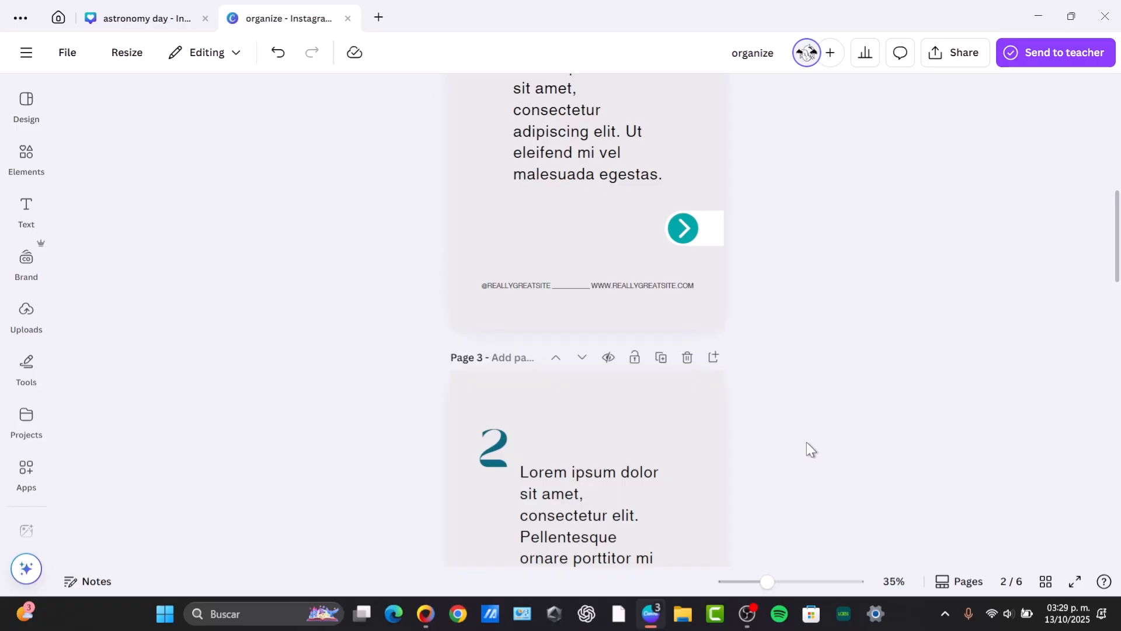
{"action": "scroll", "coordinate": [742, 438], "scroll_direction": "down", "scroll_amount": 10}
{"action": "scroll", "coordinate": [731, 433], "scroll_direction": "down", "scroll_amount": 2}
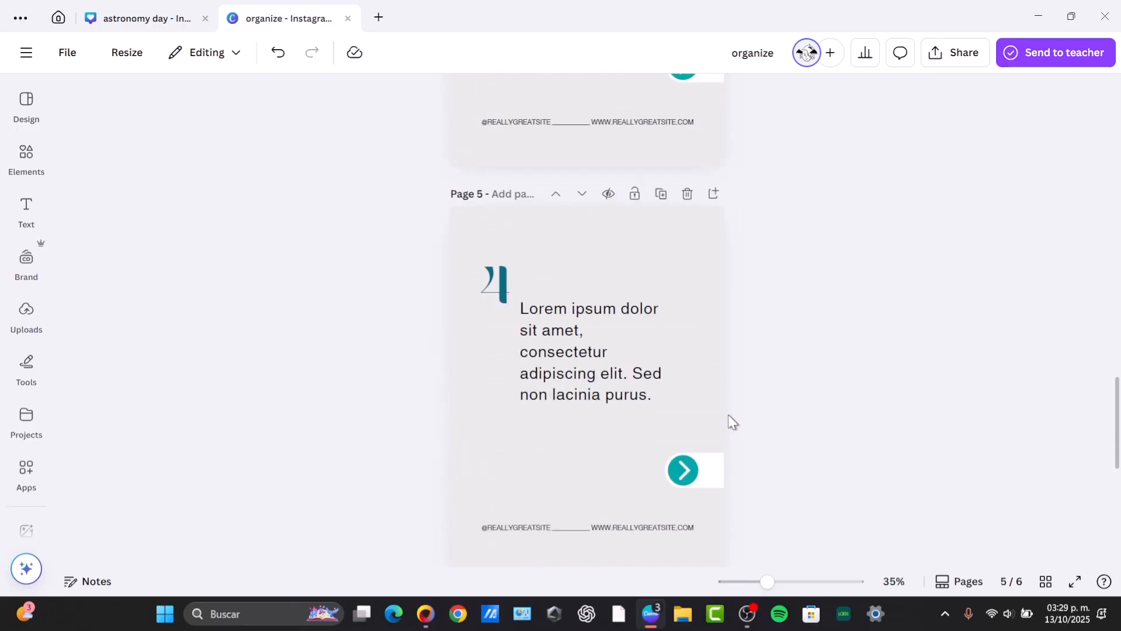
{"action": "scroll", "coordinate": [730, 374], "scroll_direction": "up", "scroll_amount": 20}
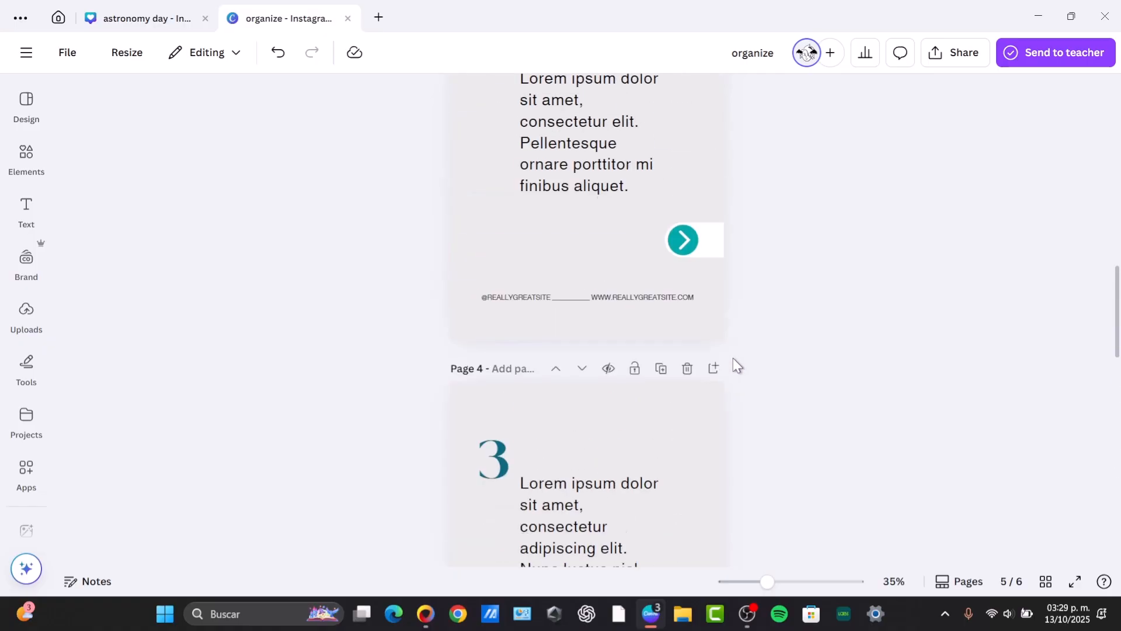
{"action": "left_click", "coordinate": [27, 161]}
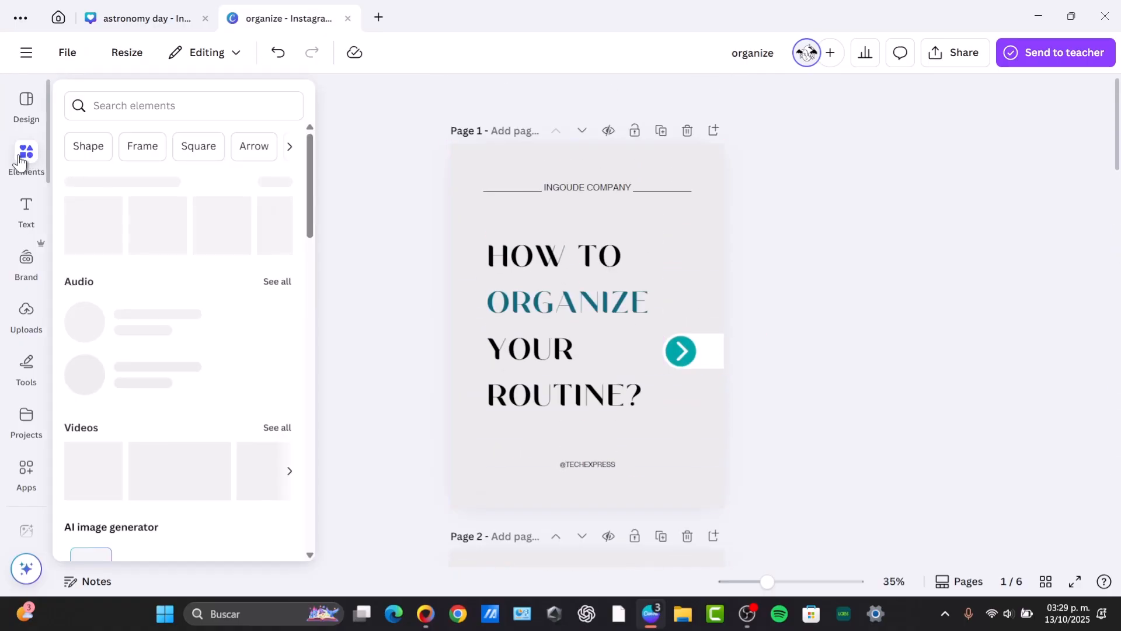
{"action": "scroll", "coordinate": [150, 357], "scroll_direction": "down", "scroll_amount": 3}
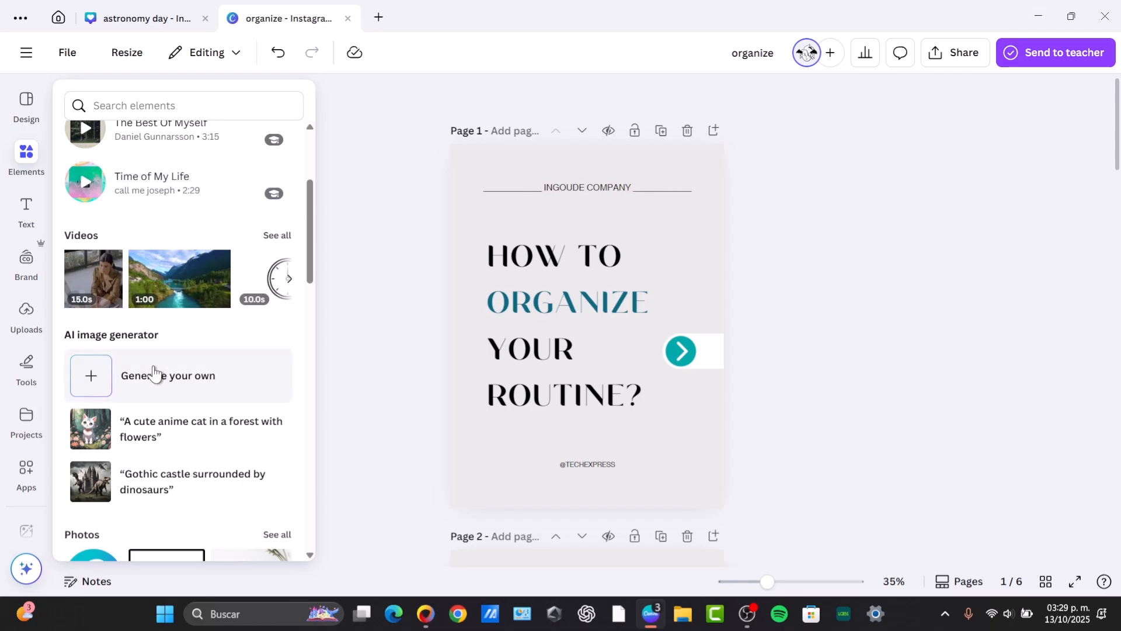
{"action": "left_click", "coordinate": [155, 373]}
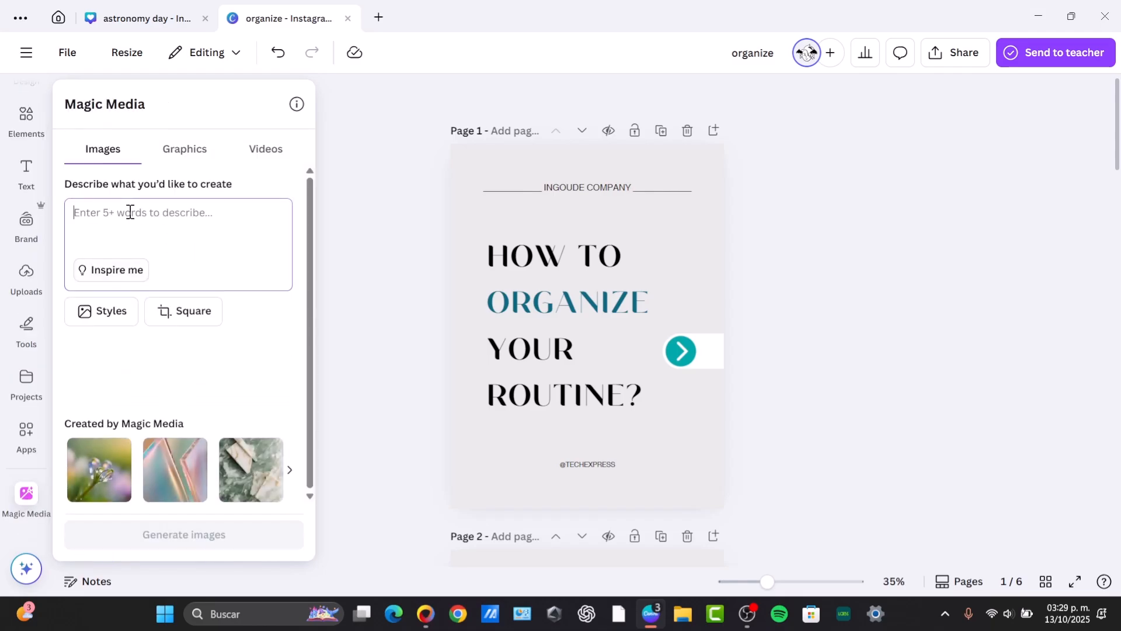
{"action": "type", "text": "an astronaut lifting gym dumbells in a"}
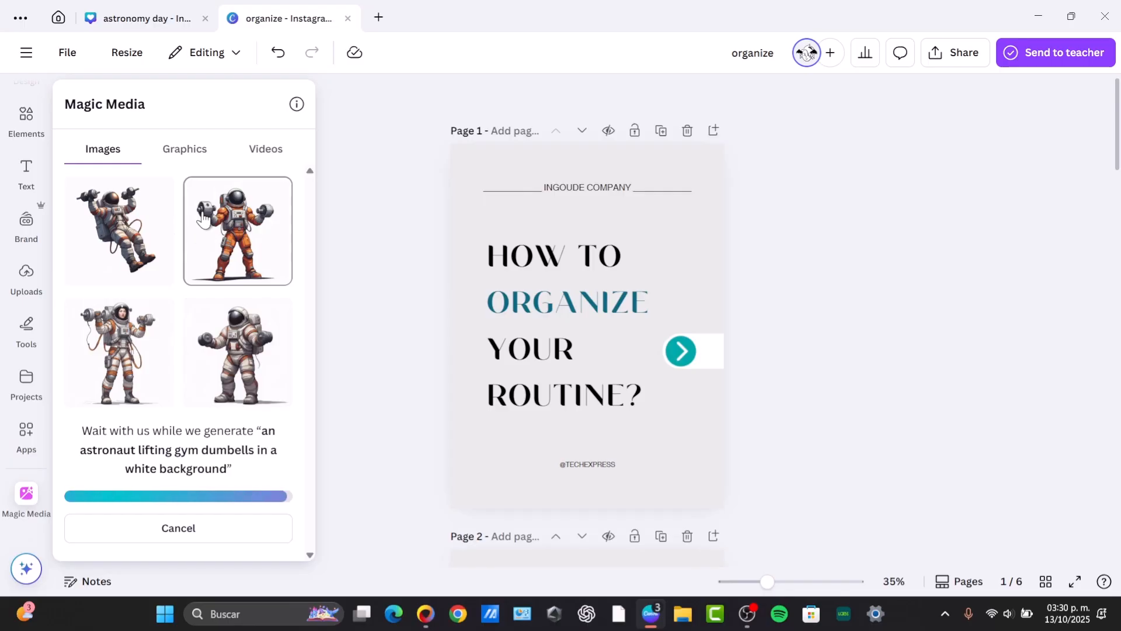
Add one generated astronaut image to page 1 and remove its background.
{"action": "left_click", "coordinate": [219, 350]}
{"action": "left_click_drag", "start_coordinate": [600, 331], "coordinate": [577, 390]}
{"action": "left_click_drag", "start_coordinate": [640, 308], "coordinate": [653, 333]}
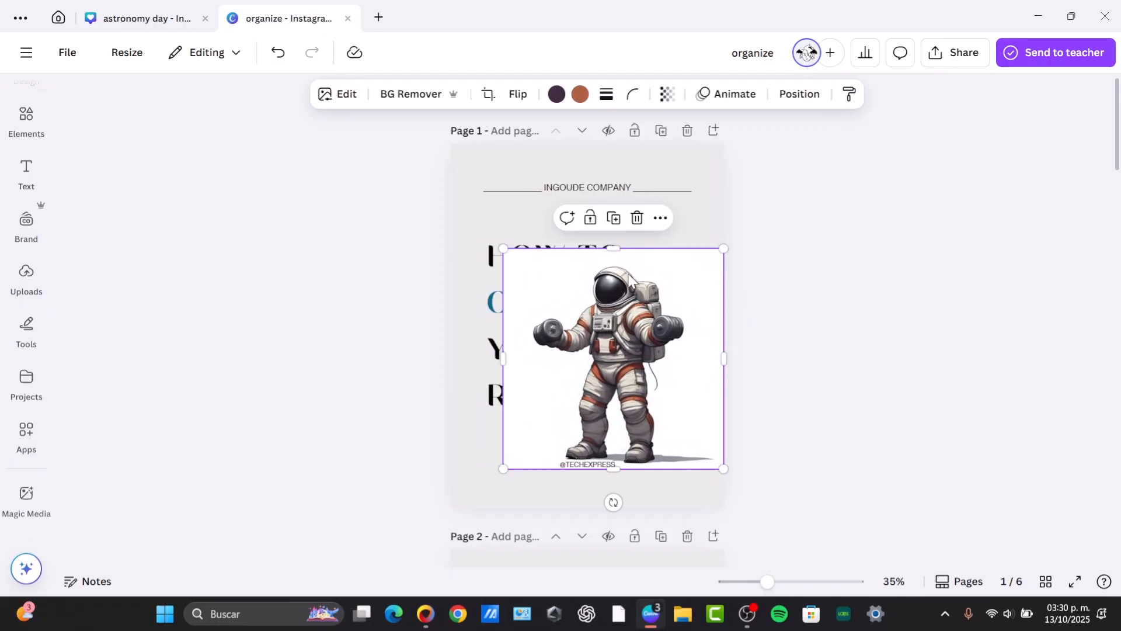
{"action": "left_click", "coordinate": [397, 102]}
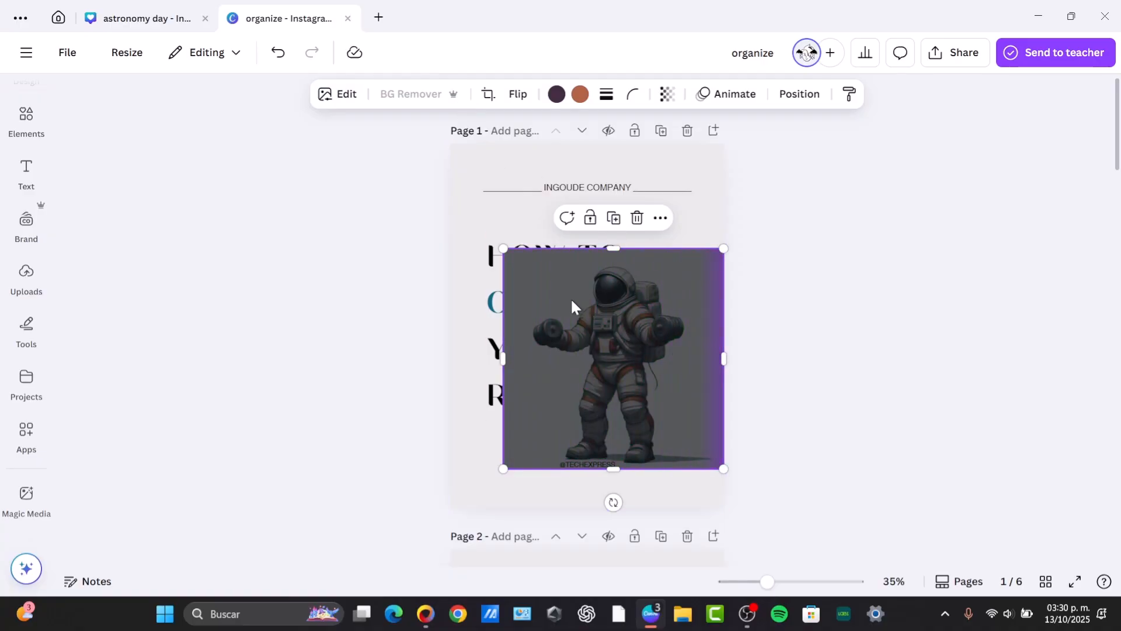
Shrink the astronaut and place it in the lower-right corner of page 1 beside ROUTINE?
{"action": "left_click_drag", "start_coordinate": [641, 382], "coordinate": [687, 433]}
{"action": "left_click_drag", "start_coordinate": [764, 291], "coordinate": [718, 382]}
{"action": "left_click_drag", "start_coordinate": [659, 409], "coordinate": [707, 405]}
{"action": "left_click", "coordinate": [840, 324]}
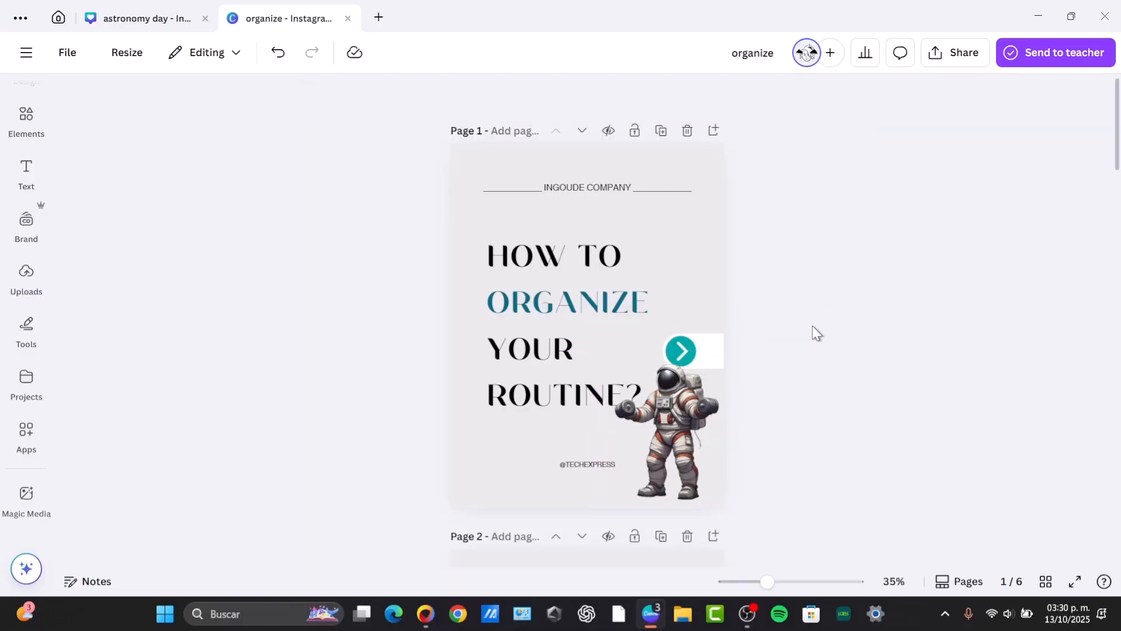
Replace the body text on page 2 with "wake up earlier.".
{"action": "double_click", "coordinate": [608, 188]}
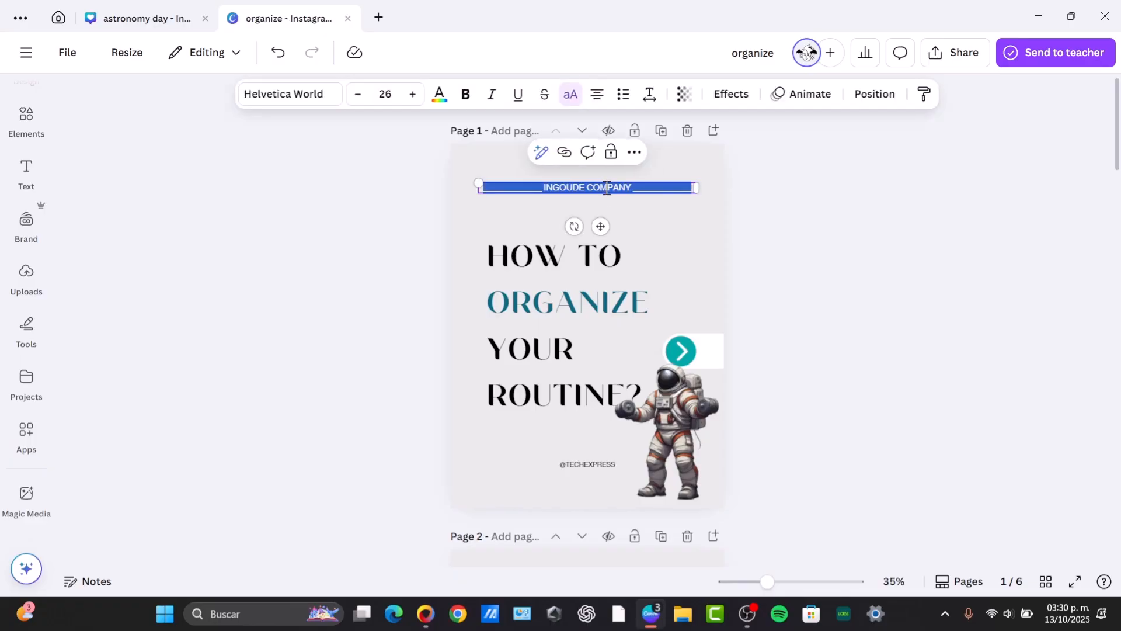
{"action": "scroll", "coordinate": [883, 239], "scroll_direction": "down", "scroll_amount": 6}
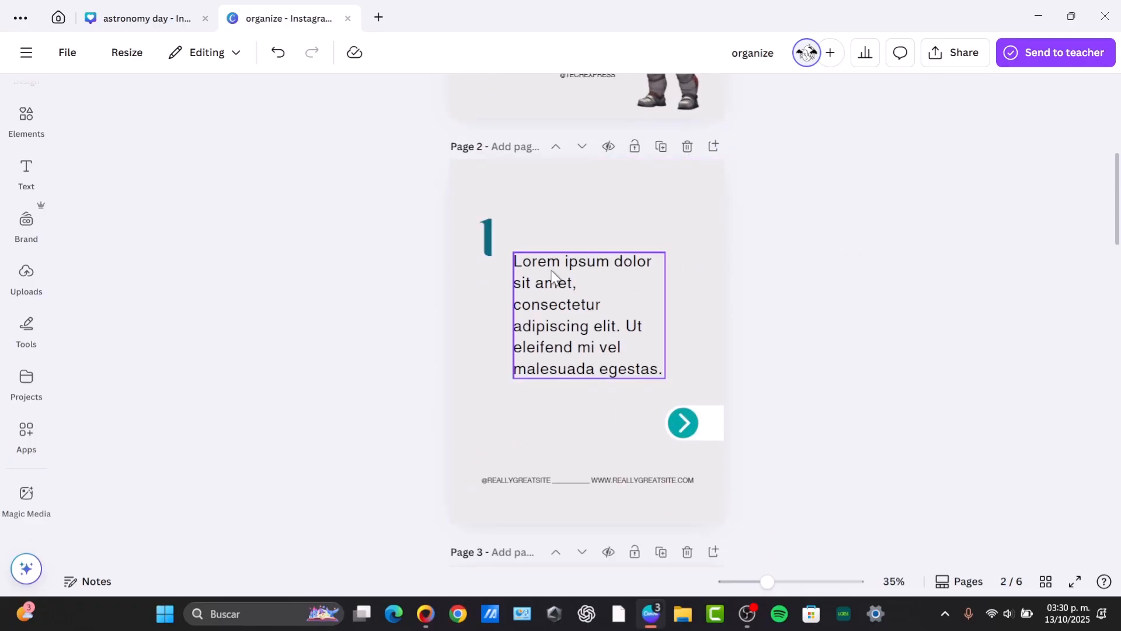
{"action": "double_click", "coordinate": [556, 277]}
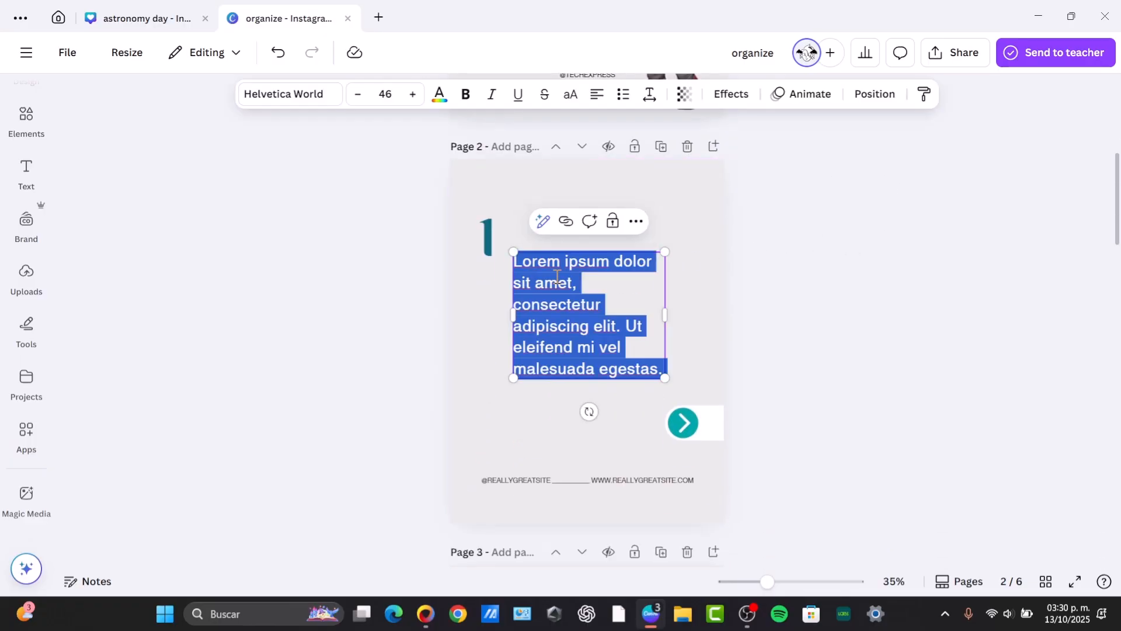
{"action": "type", "text": "wake up earlier."}
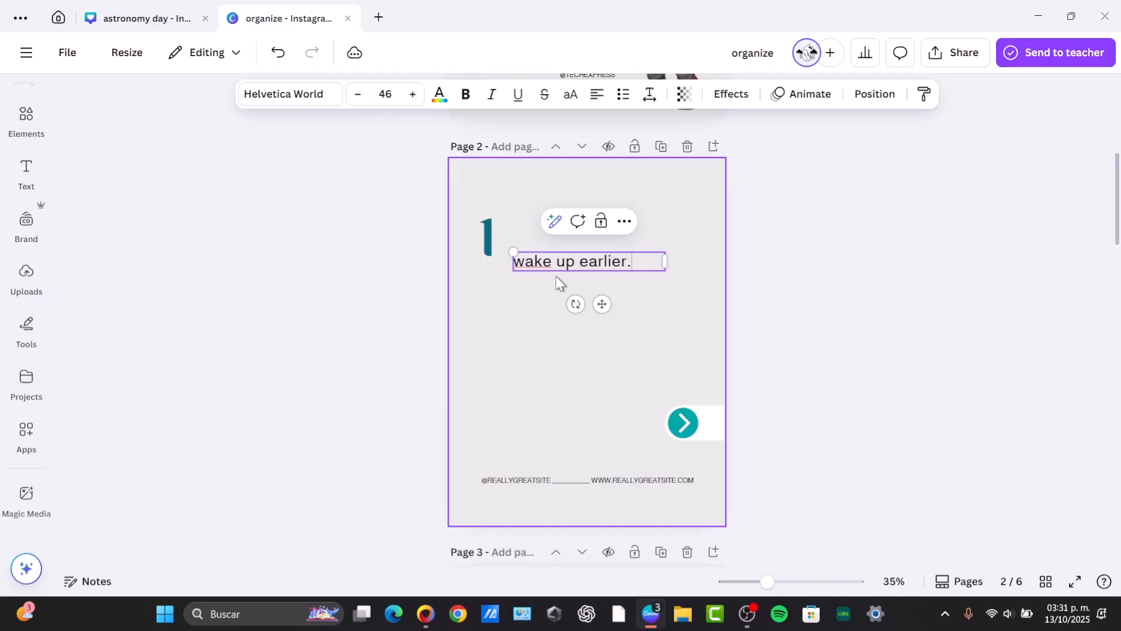
Search element photos for "wake up" and add the photo of a man in bed to page 2.
{"action": "left_click", "coordinate": [26, 171]}
{"action": "left_click", "coordinate": [27, 119]}
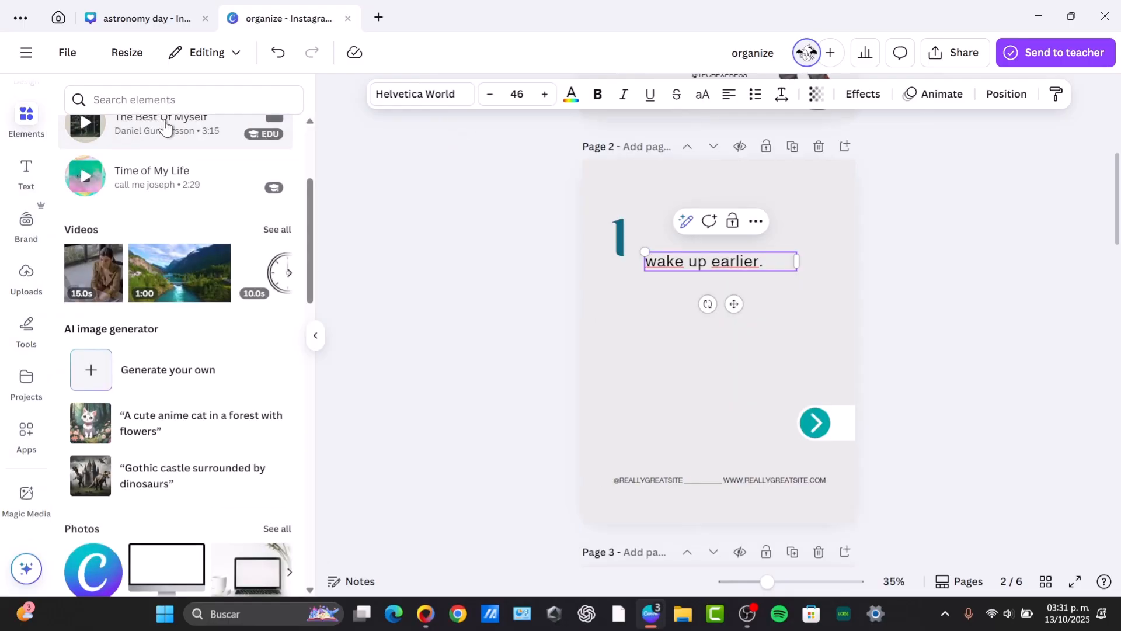
{"action": "left_click", "coordinate": [162, 100]}
{"action": "type", "text": "wake up"}
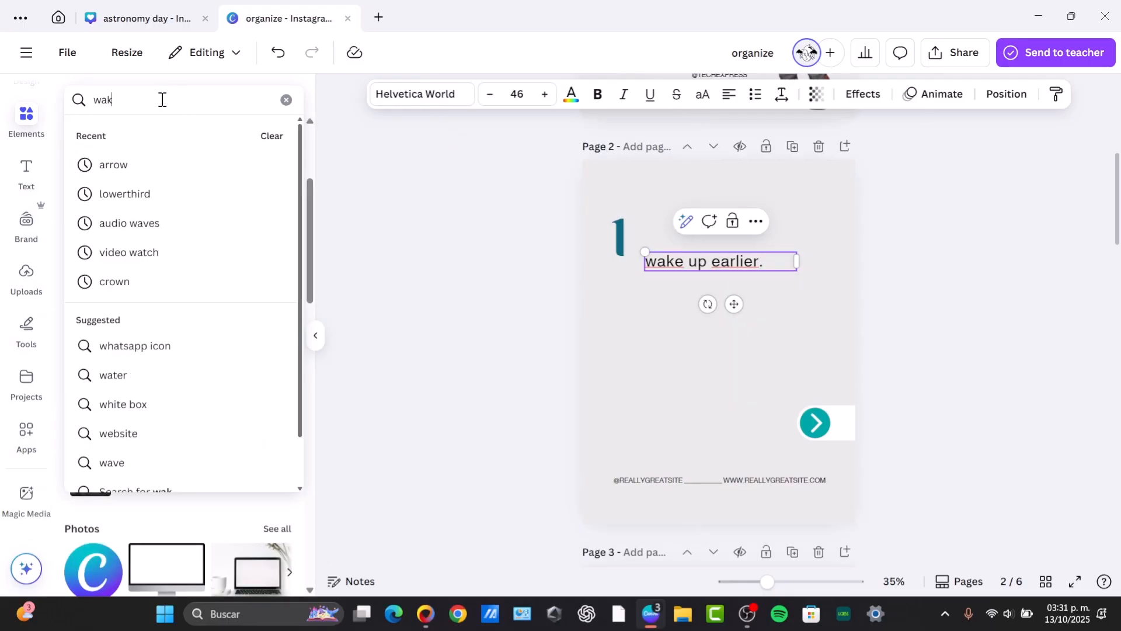
{"action": "key", "text": "Return"}
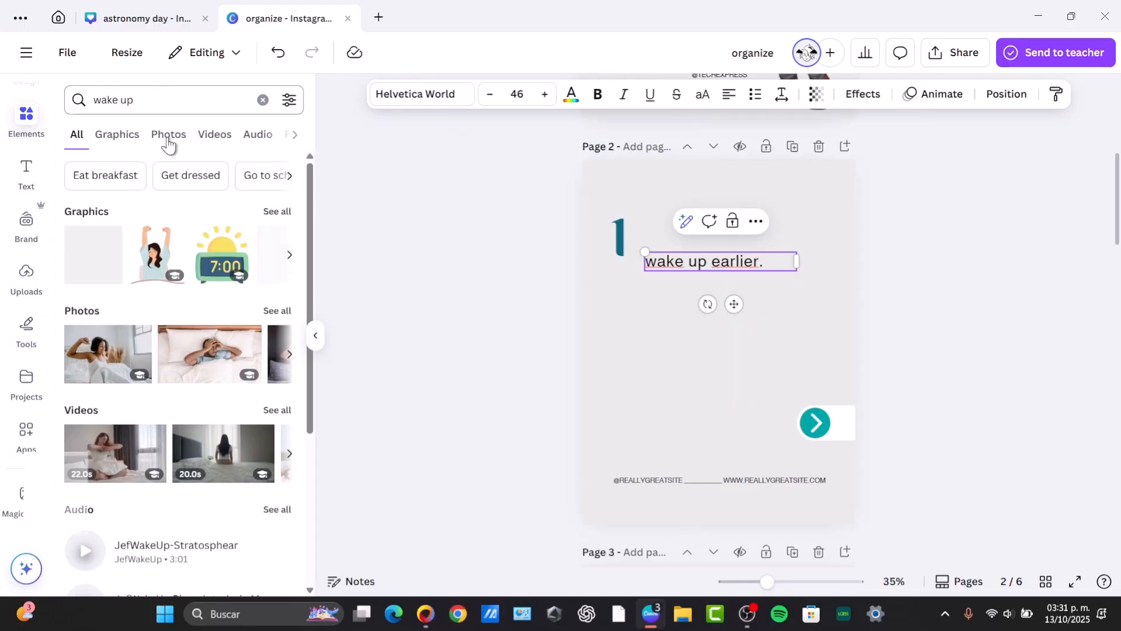
{"action": "left_click", "coordinate": [167, 134]}
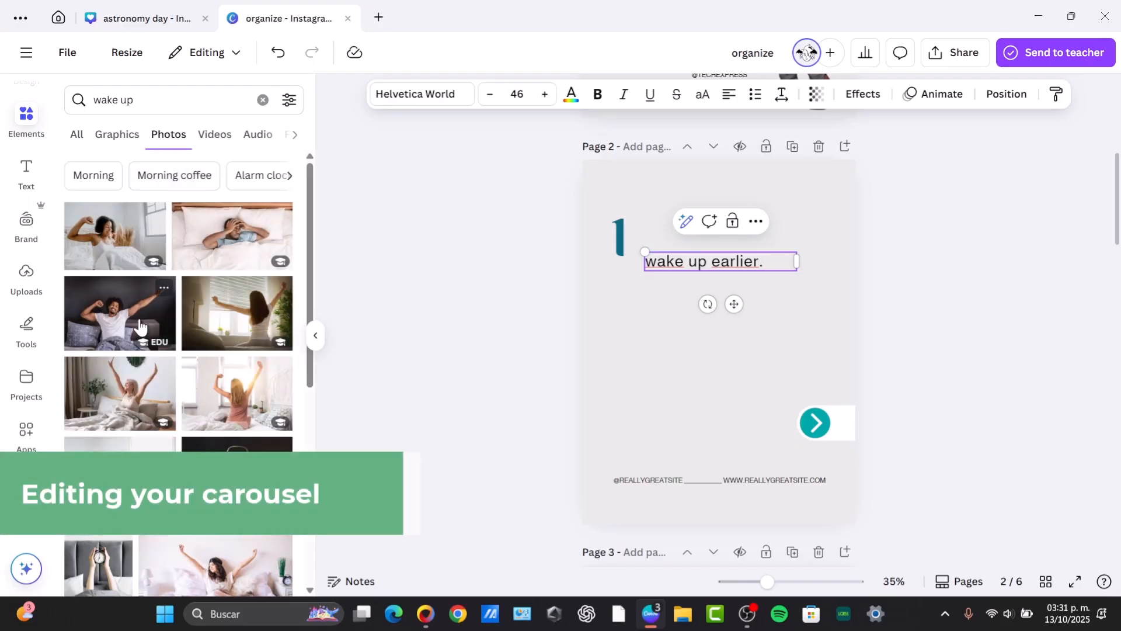
{"action": "left_click", "coordinate": [237, 224]}
Resize and position the bed photo below "wake up earlier." on page 2.
{"action": "left_click_drag", "start_coordinate": [730, 332], "coordinate": [708, 383]}
{"action": "left_click_drag", "start_coordinate": [721, 391], "coordinate": [716, 391]}
{"action": "left_click_drag", "start_coordinate": [813, 408], "coordinate": [782, 408]}
{"action": "left_click_drag", "start_coordinate": [693, 347], "coordinate": [692, 279]}
{"action": "double_click", "coordinate": [735, 357]}
{"action": "left_click_drag", "start_coordinate": [736, 358], "coordinate": [700, 357]}
{"action": "left_click", "coordinate": [958, 341]}
{"action": "left_click", "coordinate": [958, 341]}
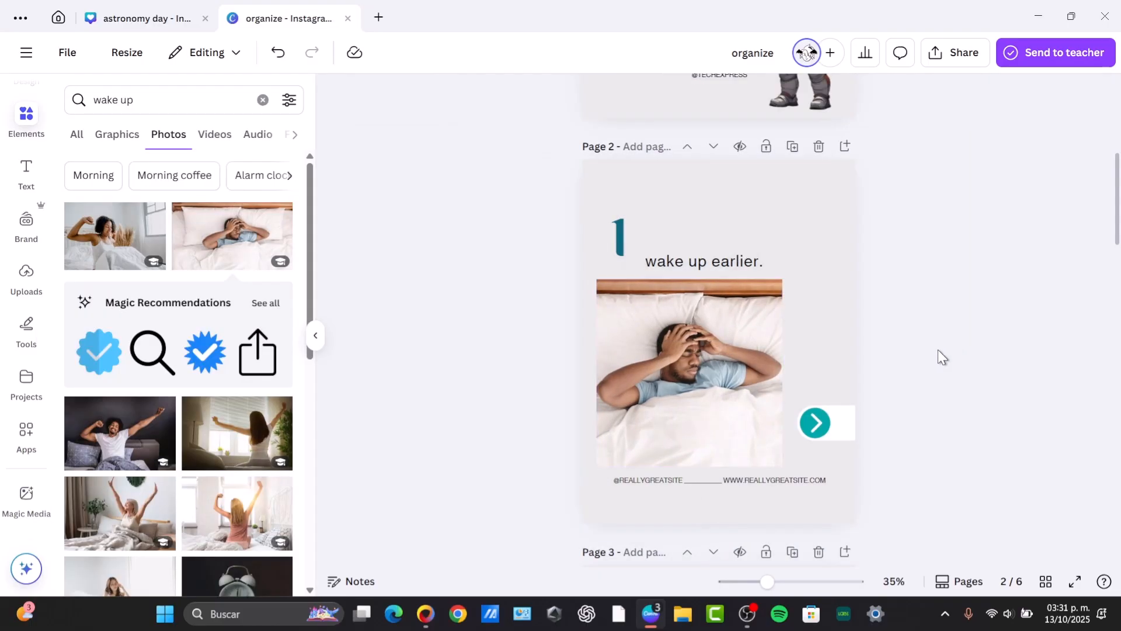
Replace the body text on page 3 with "eat well." and move it level with the number 2.
{"action": "scroll", "coordinate": [920, 358], "scroll_direction": "down", "scroll_amount": 6}
{"action": "left_click", "coordinate": [732, 306]}
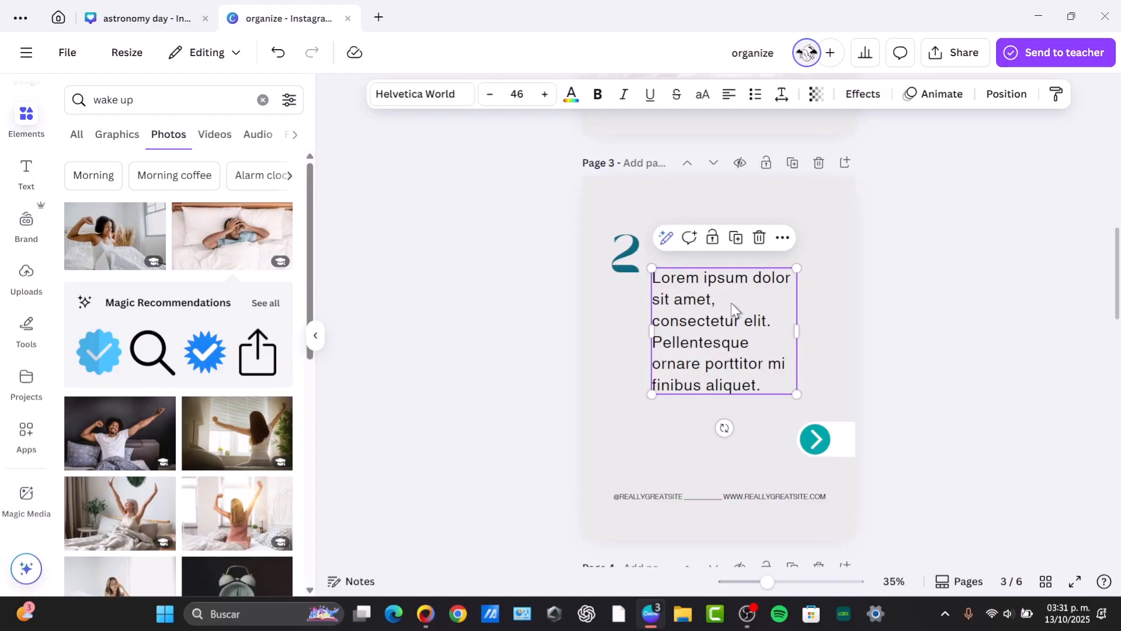
{"action": "double_click", "coordinate": [708, 325]}
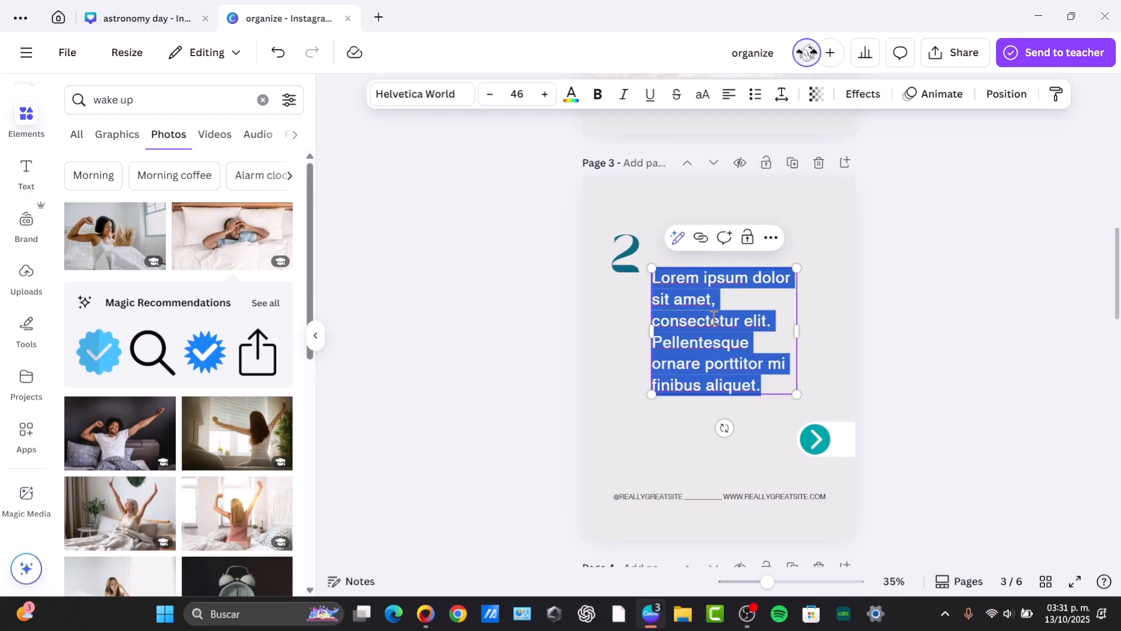
{"action": "type", "text": "eat well."}
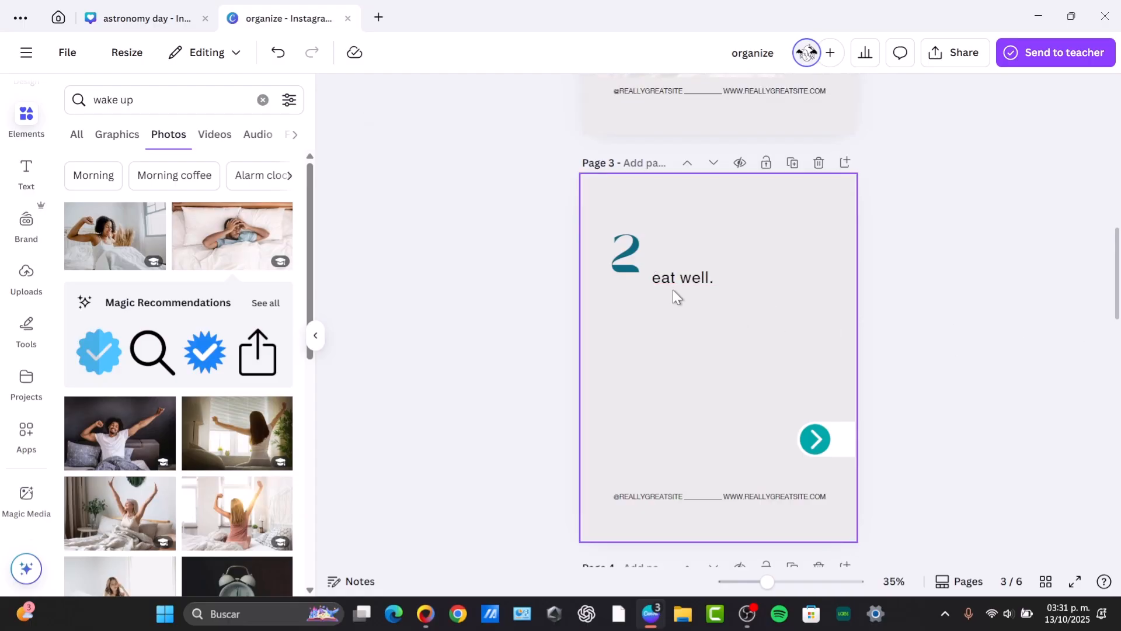
{"action": "left_click_drag", "start_coordinate": [673, 295], "coordinate": [718, 249]}
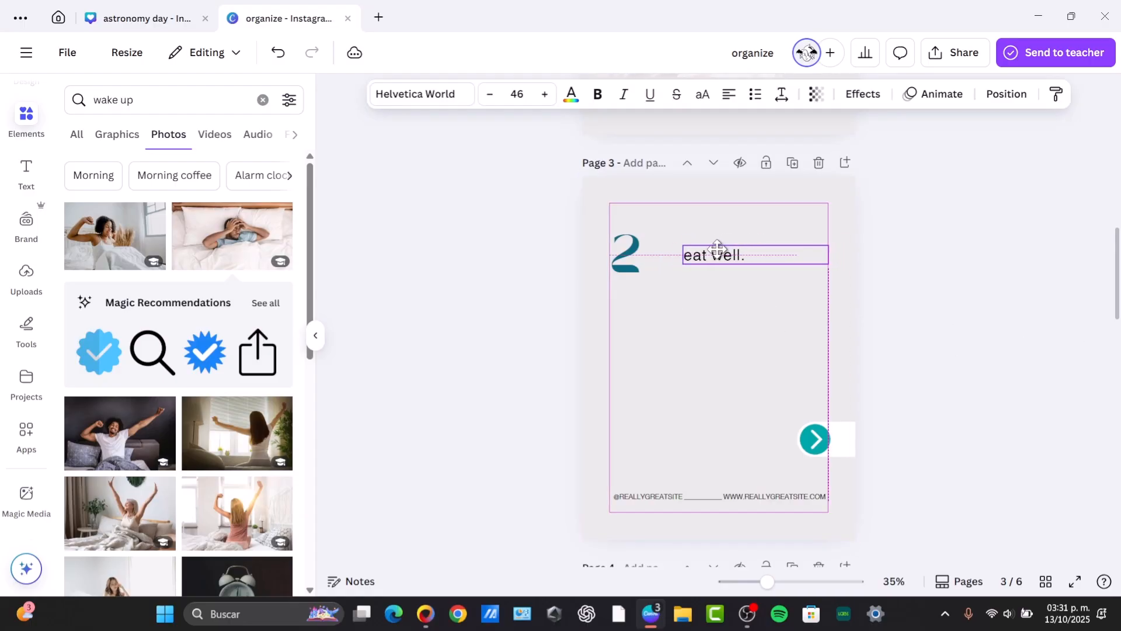
Search element videos for "eating" and add the clip of a woman eating pizza to page 3.
{"action": "left_click", "coordinate": [200, 142]}
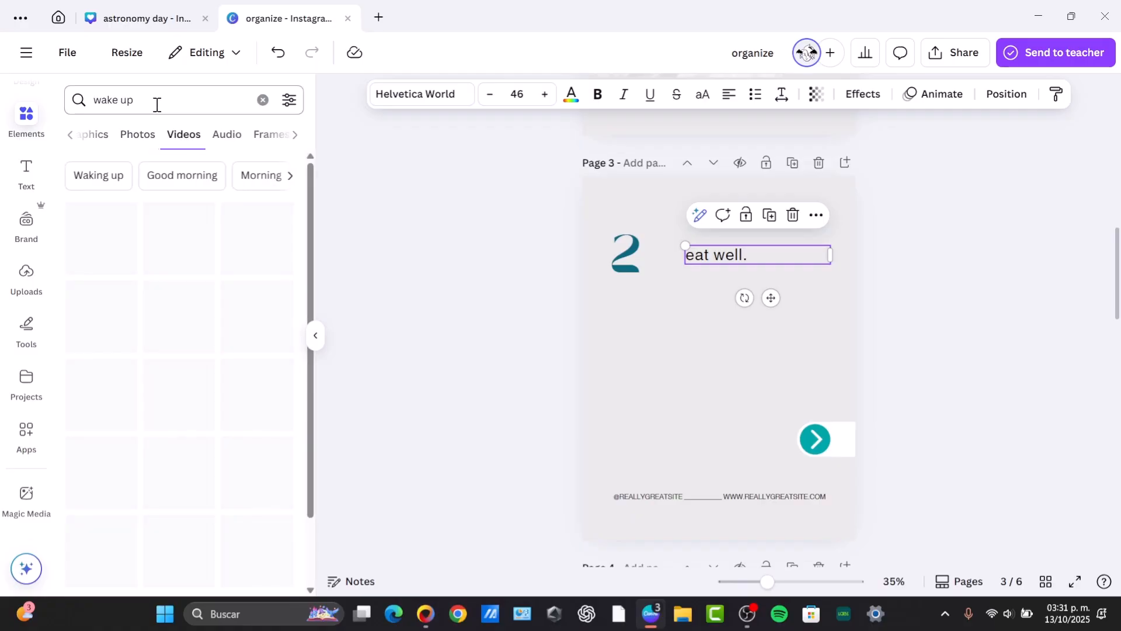
{"action": "triple_click", "coordinate": [156, 105]}
{"action": "type", "text": "eat"}
{"action": "left_click", "coordinate": [154, 231]}
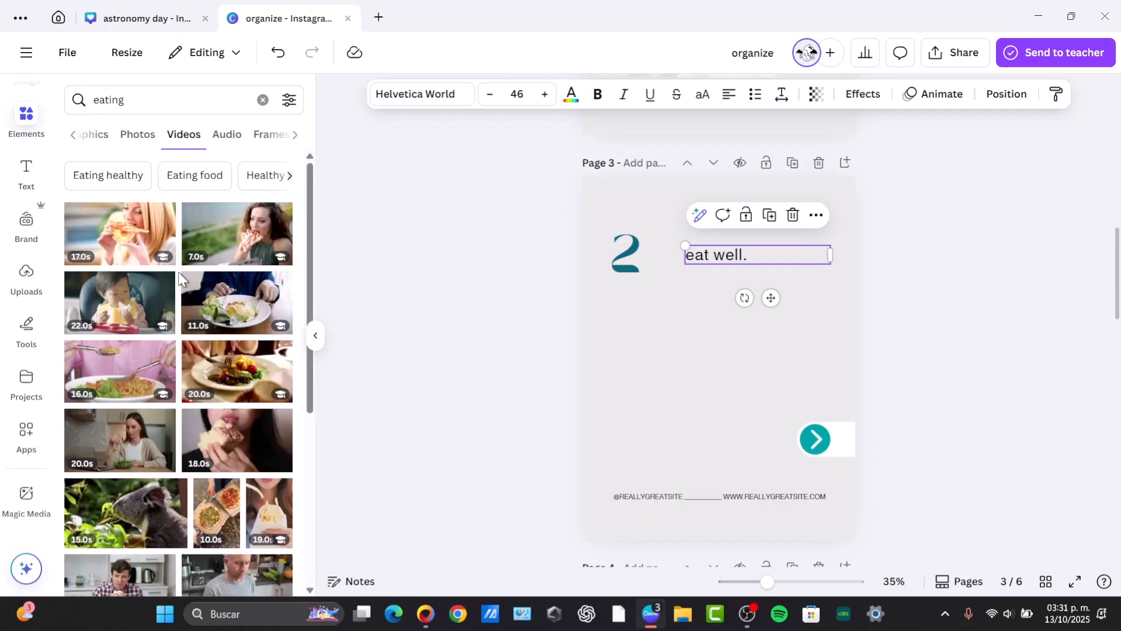
{"action": "left_click", "coordinate": [216, 251]}
Resize and crop the eating video to sit below "eat well." on page 3.
{"action": "left_click_drag", "start_coordinate": [715, 363], "coordinate": [716, 408]}
{"action": "left_click_drag", "start_coordinate": [828, 395], "coordinate": [759, 397]}
{"action": "left_click_drag", "start_coordinate": [684, 338], "coordinate": [683, 295]}
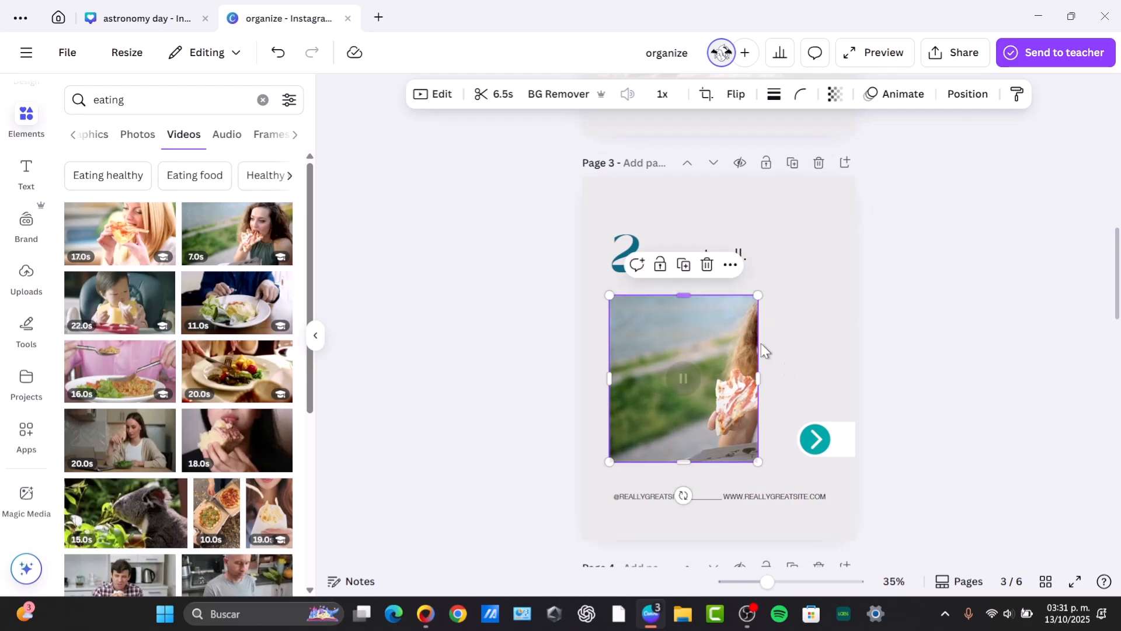
{"action": "left_click_drag", "start_coordinate": [759, 379], "coordinate": [662, 378]}
{"action": "double_click", "coordinate": [730, 380]}
{"action": "left_click", "coordinate": [909, 330]}
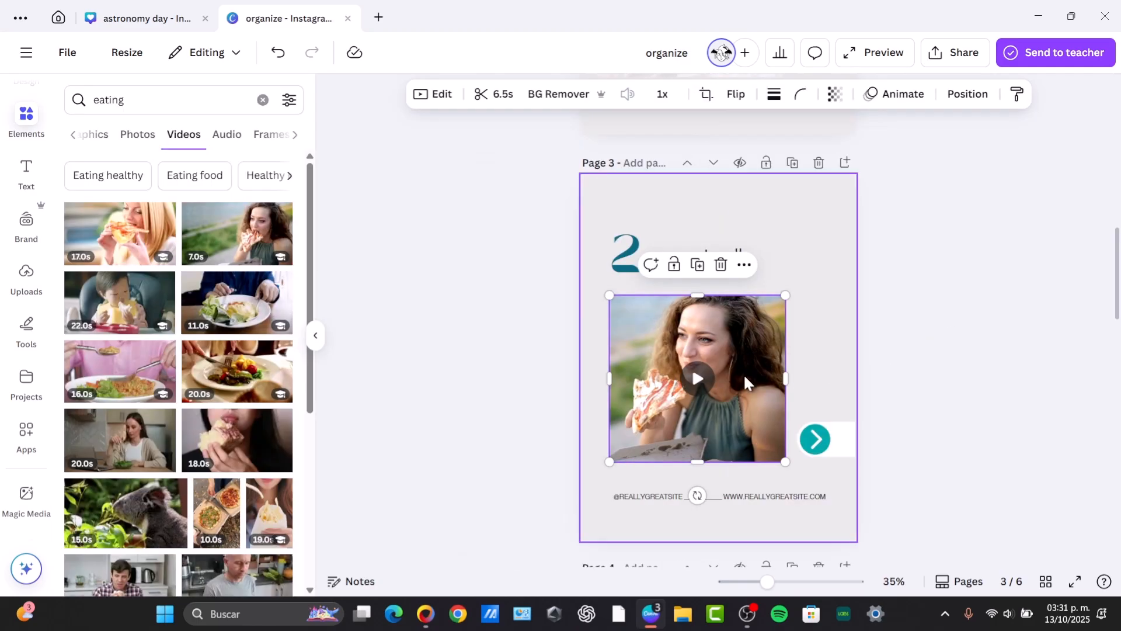
{"action": "left_click", "coordinate": [891, 322]}
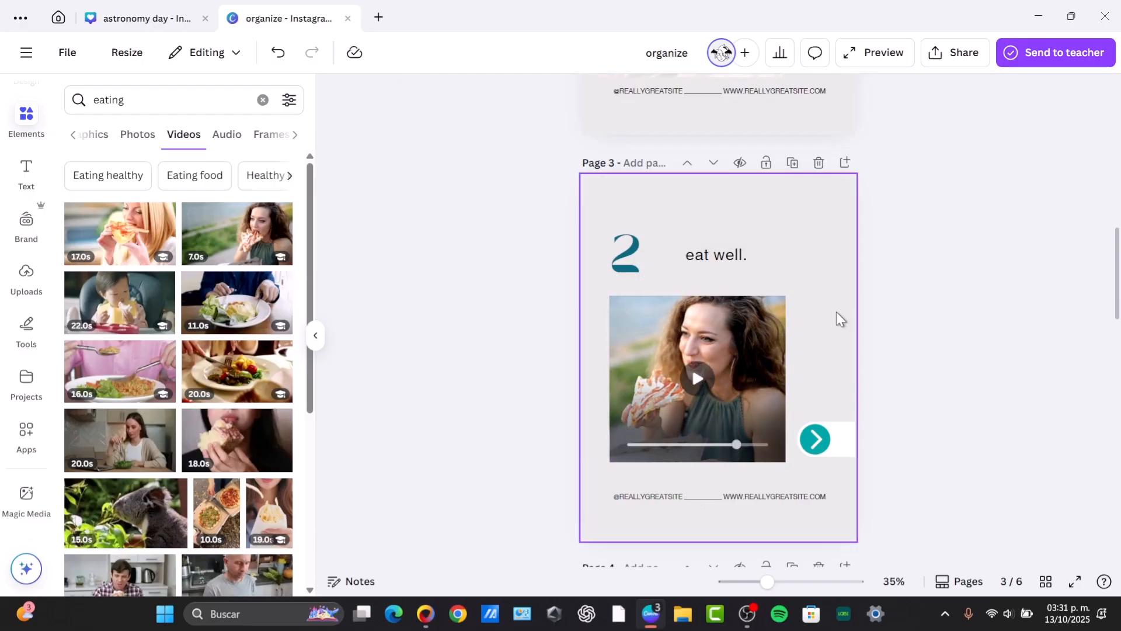
Replace the body text on page 4 with "workout.".
{"action": "scroll", "coordinate": [830, 322], "scroll_direction": "down", "scroll_amount": 5}
{"action": "left_click", "coordinate": [758, 368]}
{"action": "double_click", "coordinate": [757, 368]}
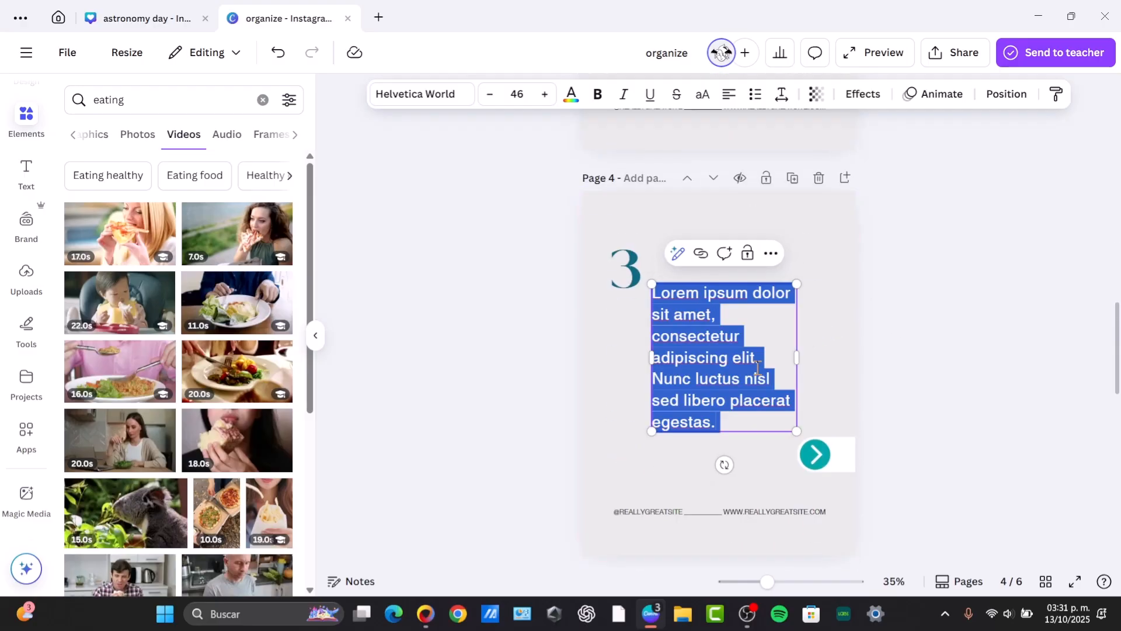
{"action": "type", "text": "do your e"}
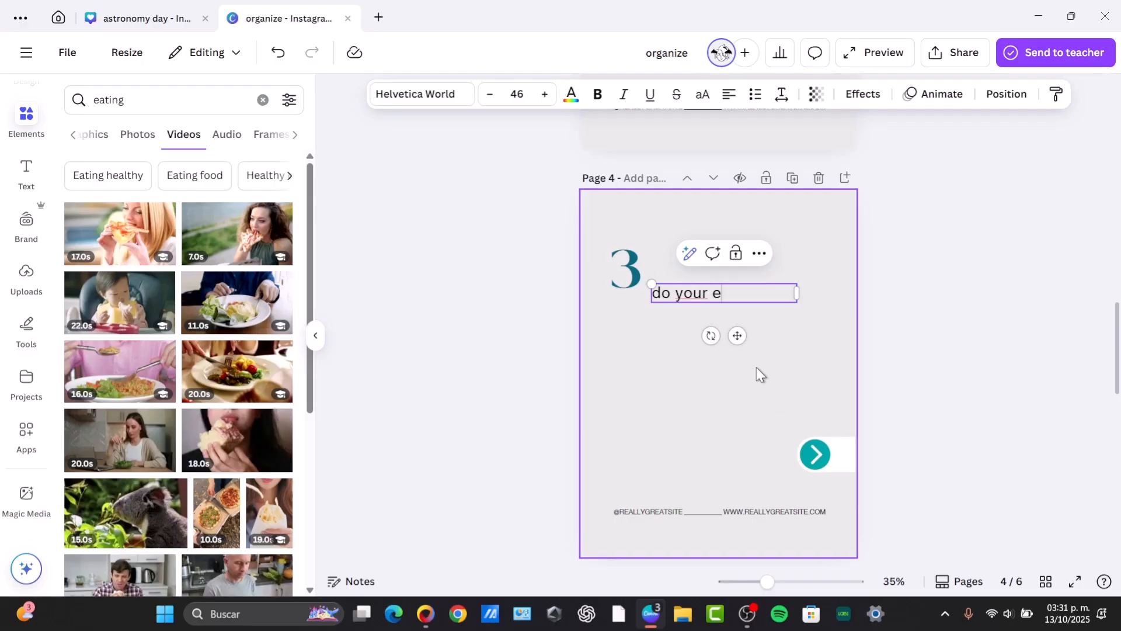
{"action": "key", "text": "BackSpace"}
{"action": "key", "text": "BackSpace"}
{"action": "key", "text": "BackSpace"}
{"action": "key", "text": "BackSpace"}
{"action": "key", "text": "BackSpace"}
{"action": "key", "text": "BackSpace"}
{"action": "key", "text": "BackSpace"}
{"action": "key", "text": "BackSpace"}
{"action": "key", "text": "BackSpace"}
{"action": "type", "text": "workout."}
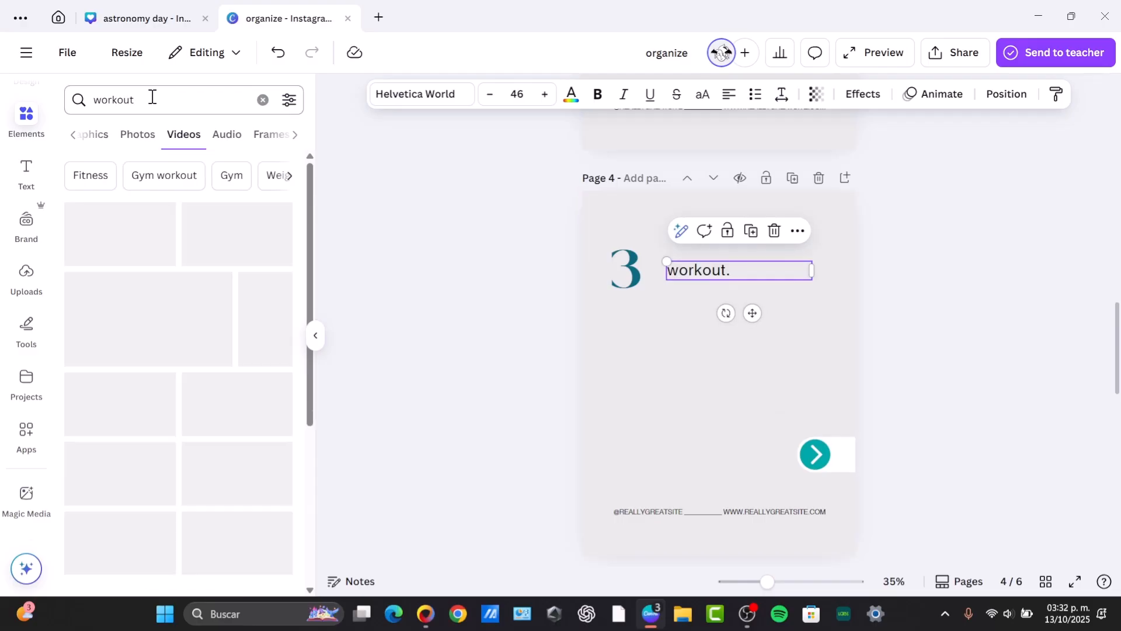
Add a workout photo of a woman jumping across the width of page 4 below the text, adjusting its crop.
{"action": "left_click", "coordinate": [139, 135]}
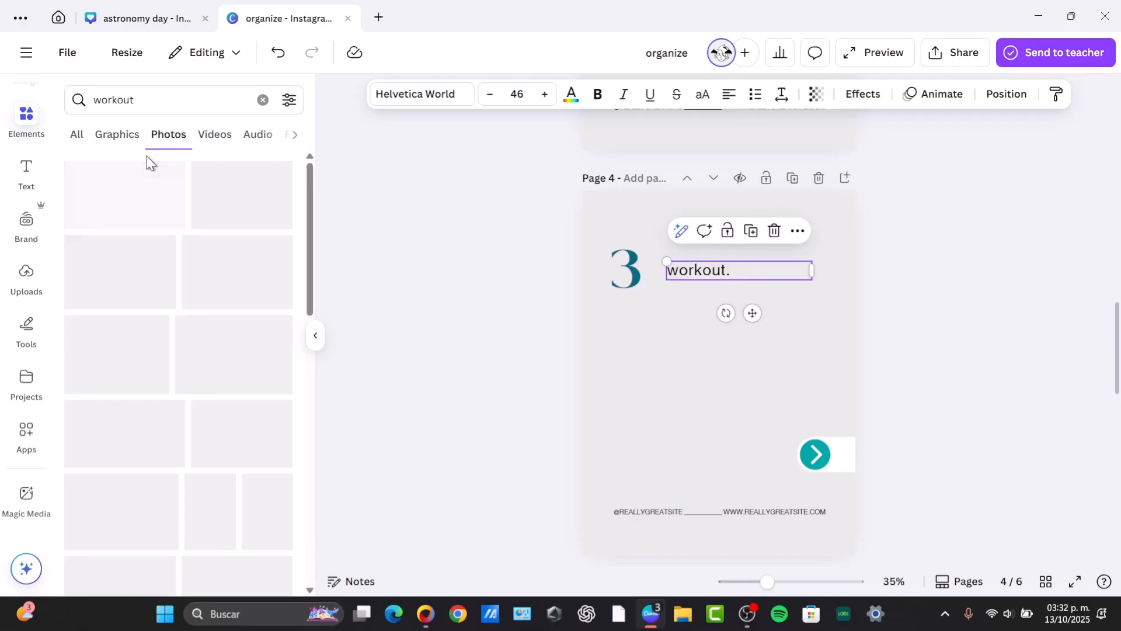
{"action": "left_click", "coordinate": [124, 195]}
{"action": "left_click_drag", "start_coordinate": [769, 371], "coordinate": [856, 372]}
{"action": "mouse_move", "coordinate": [582, 374]}
{"action": "left_mouse_down"}
{"action": "mouse_move", "coordinate": [572, 370]}
{"action": "mouse_move", "coordinate": [583, 373]}
{"action": "left_mouse_up"}
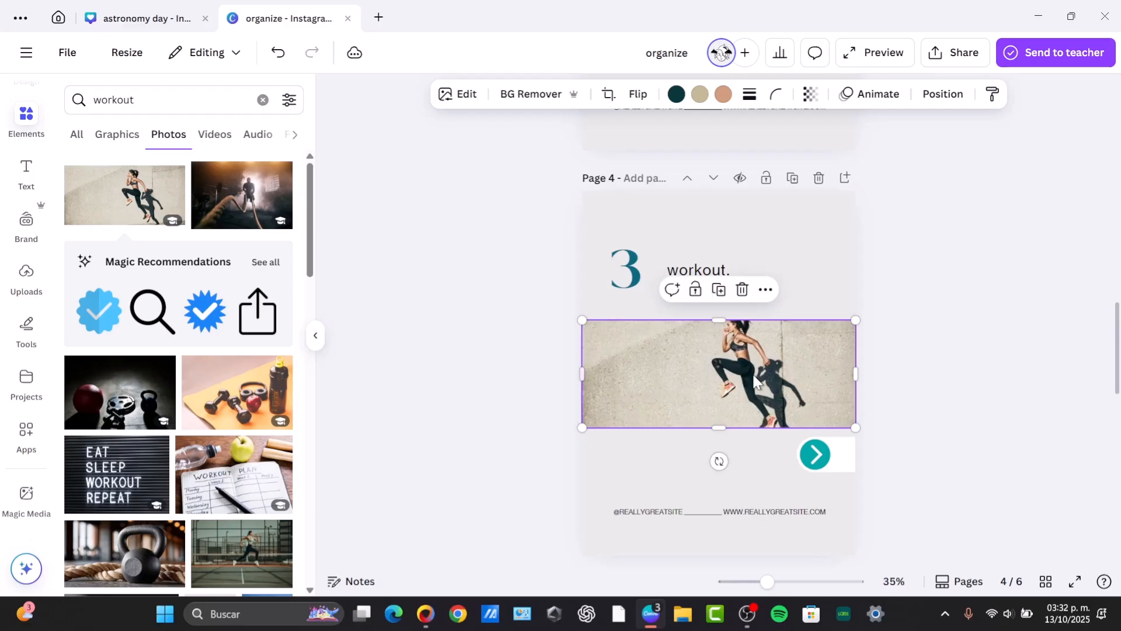
{"action": "double_click", "coordinate": [774, 365]}
{"action": "left_click_drag", "start_coordinate": [773, 365], "coordinate": [741, 378]}
{"action": "left_click", "coordinate": [1010, 364]}
Replace the body text on page 5 with "have fun" and move the text box up beside the number.
{"action": "scroll", "coordinate": [913, 415], "scroll_direction": "down", "scroll_amount": 5}
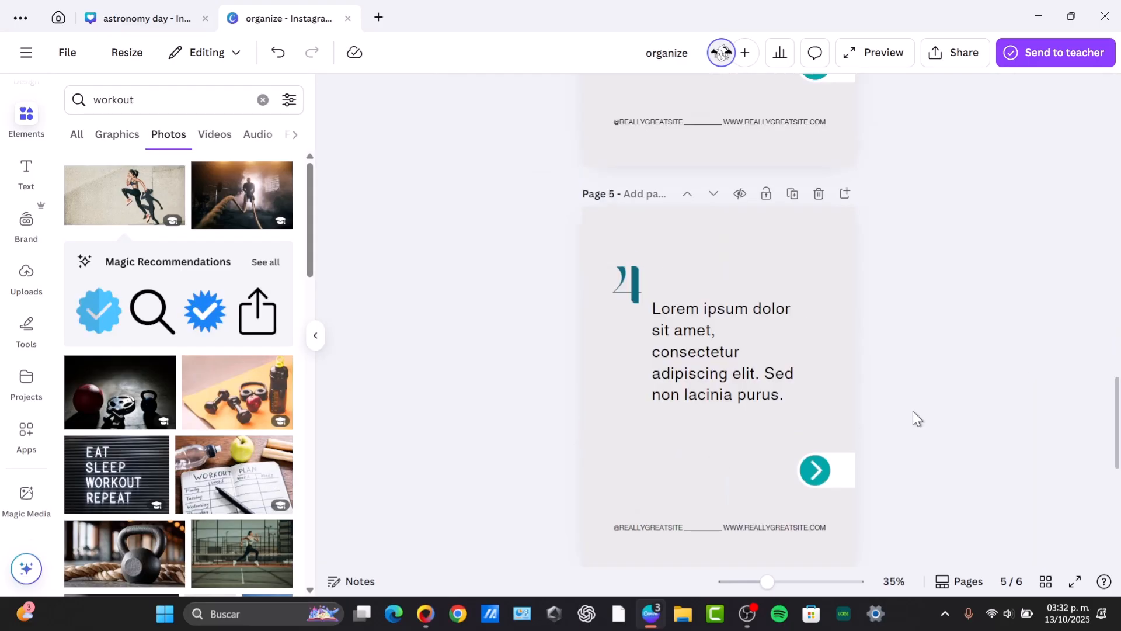
{"action": "scroll", "coordinate": [913, 415], "scroll_direction": "up", "scroll_amount": 10}
{"action": "scroll", "coordinate": [904, 432], "scroll_direction": "up", "scroll_amount": 10}
{"action": "scroll", "coordinate": [904, 433], "scroll_direction": "down", "scroll_amount": 20}
{"action": "double_click", "coordinate": [699, 338]}
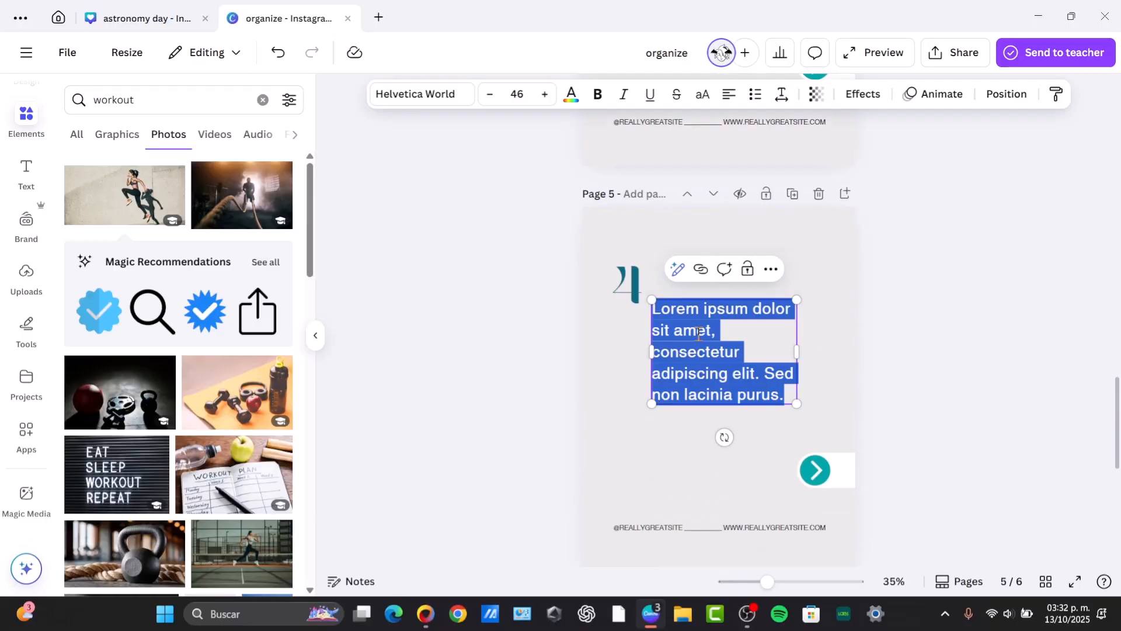
{"action": "type", "text": "have fun"}
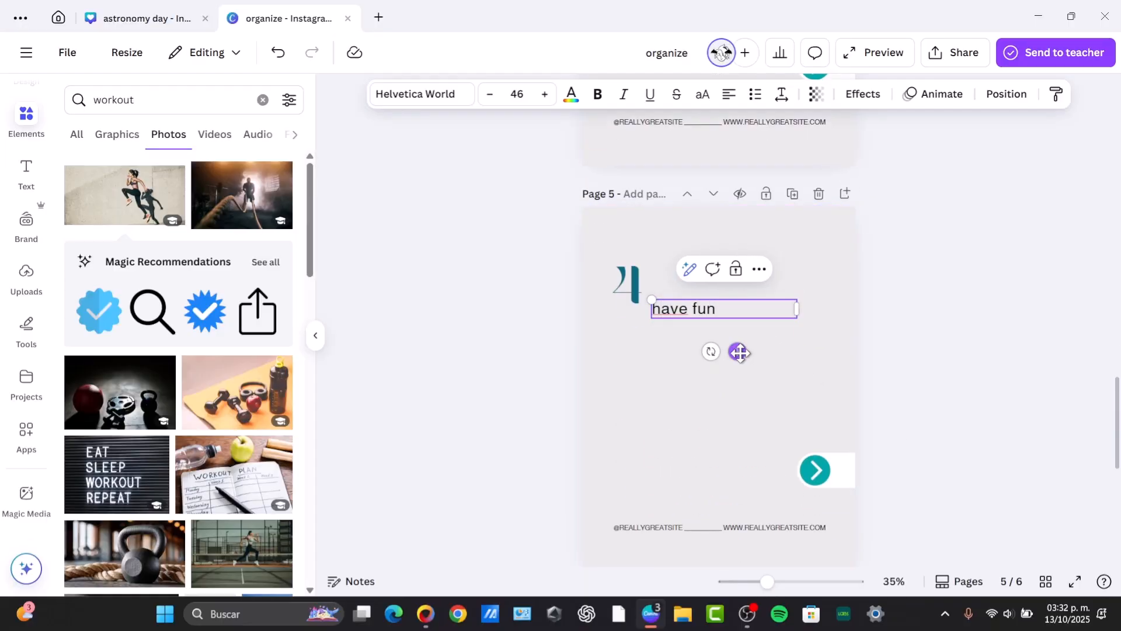
{"action": "left_click_drag", "start_coordinate": [738, 351], "coordinate": [757, 328]}
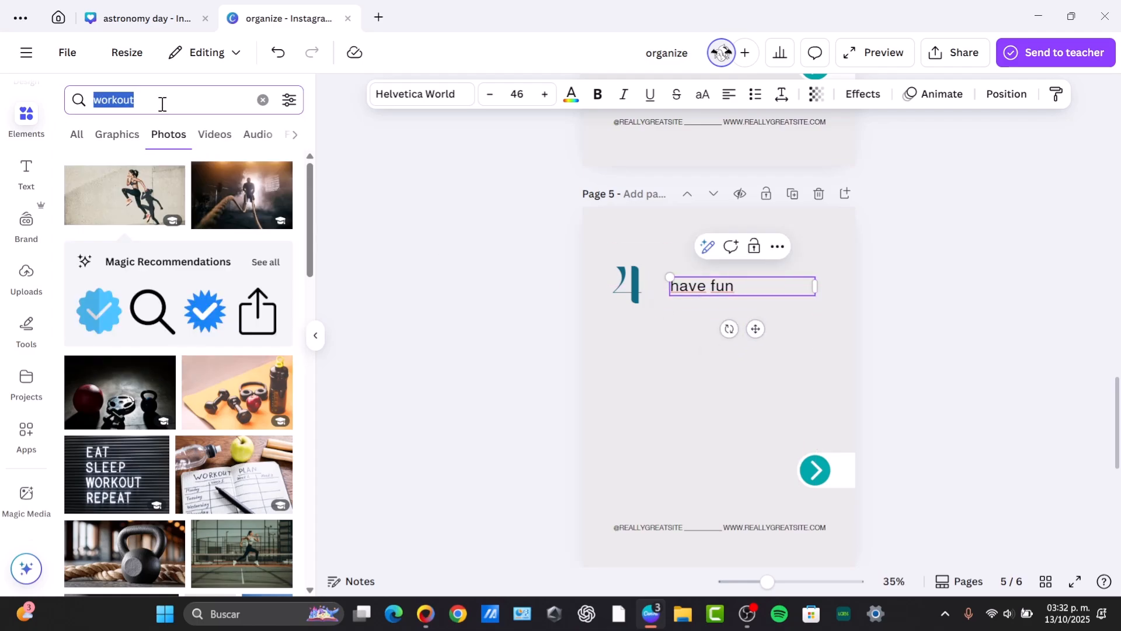
Search photos for "fun" and place the photo of cheering children below the text on page 5.
{"action": "type", "text": "fun"}
{"action": "key", "text": "Return"}
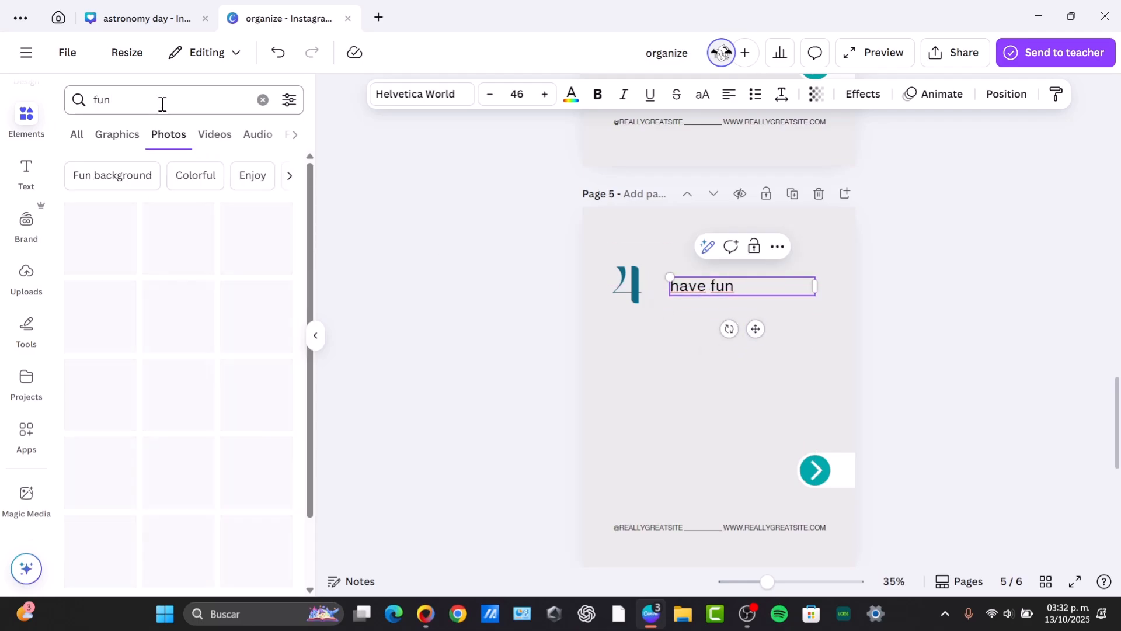
{"action": "left_click", "coordinate": [205, 255]}
{"action": "left_click_drag", "start_coordinate": [734, 369], "coordinate": [693, 377]}
{"action": "left_click", "coordinate": [1004, 339]}
Open the download options for the design and review which pages are included.
{"action": "scroll", "coordinate": [993, 342], "scroll_direction": "down", "scroll_amount": 6}
{"action": "scroll", "coordinate": [966, 344], "scroll_direction": "up", "scroll_amount": 20}
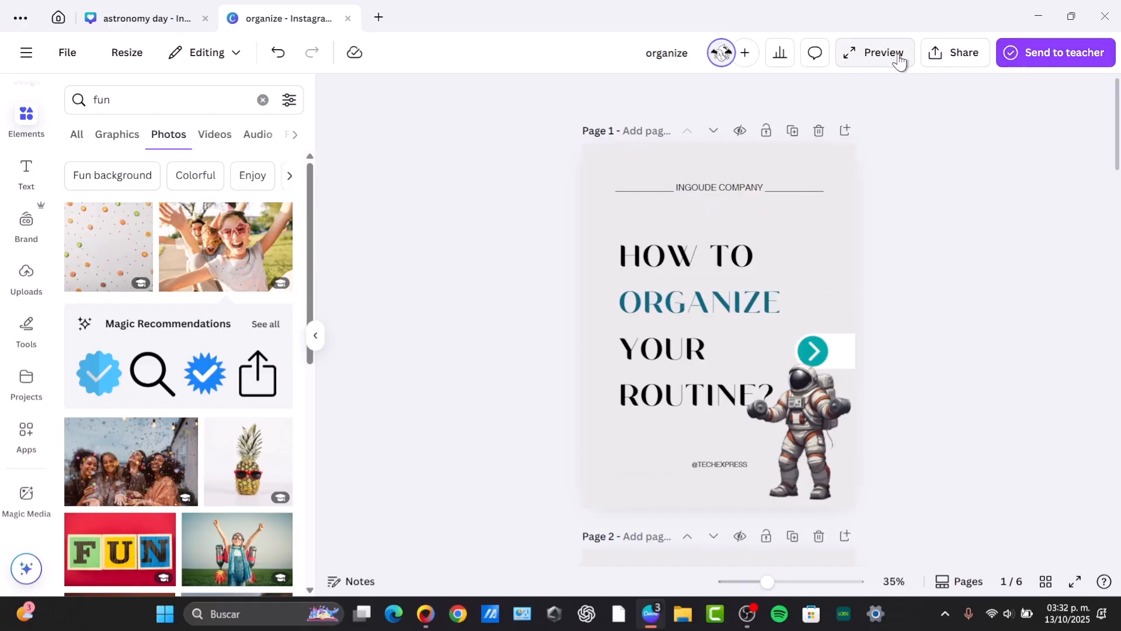
{"action": "left_click", "coordinate": [960, 54]}
{"action": "left_click", "coordinate": [856, 354]}
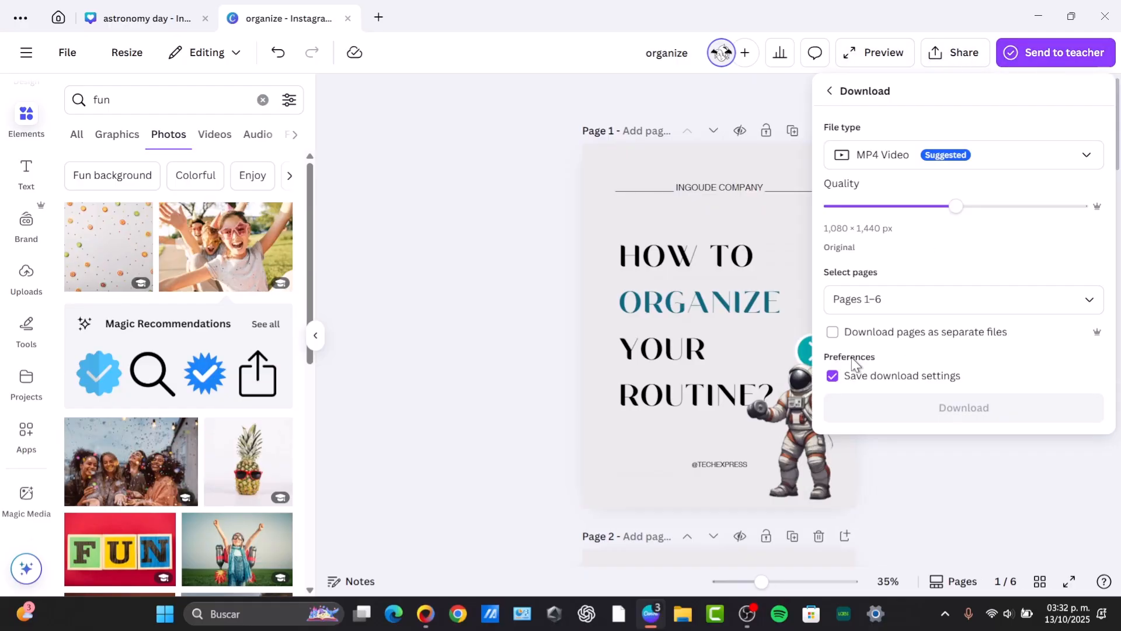
{"action": "left_click", "coordinate": [906, 298]}
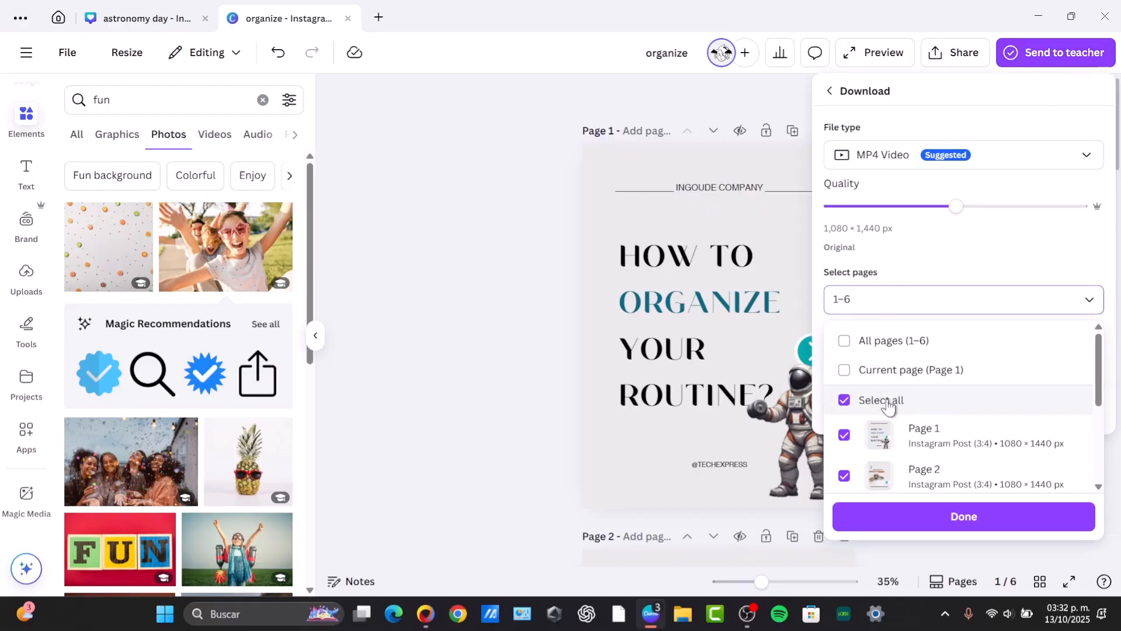
{"action": "scroll", "coordinate": [893, 405], "scroll_direction": "down", "scroll_amount": 3}
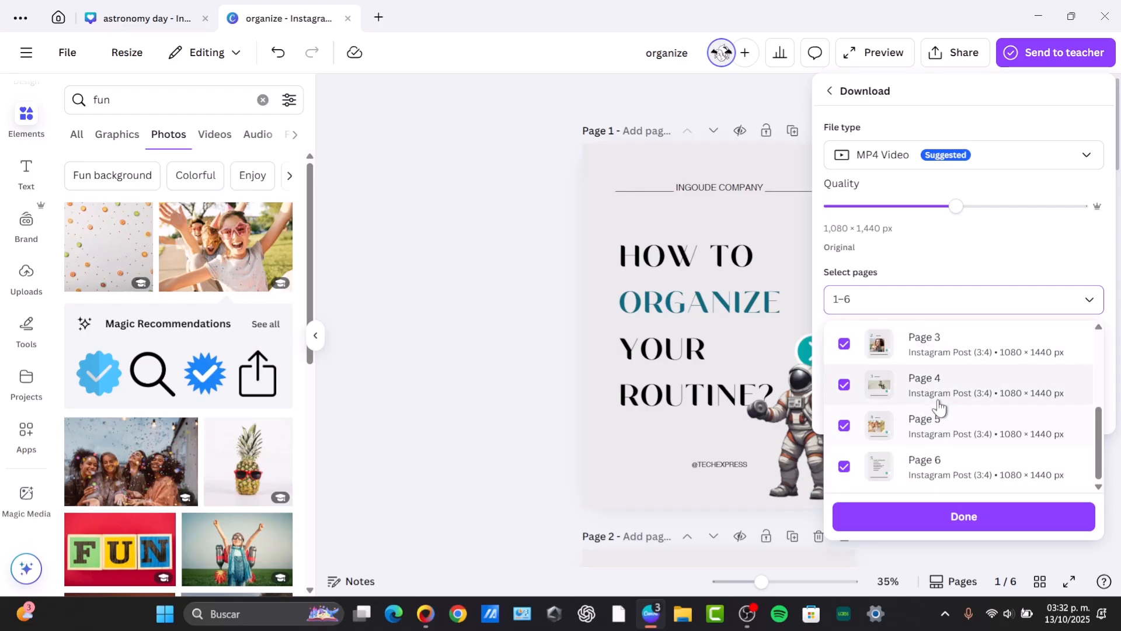
{"action": "left_click", "coordinate": [689, 361]}
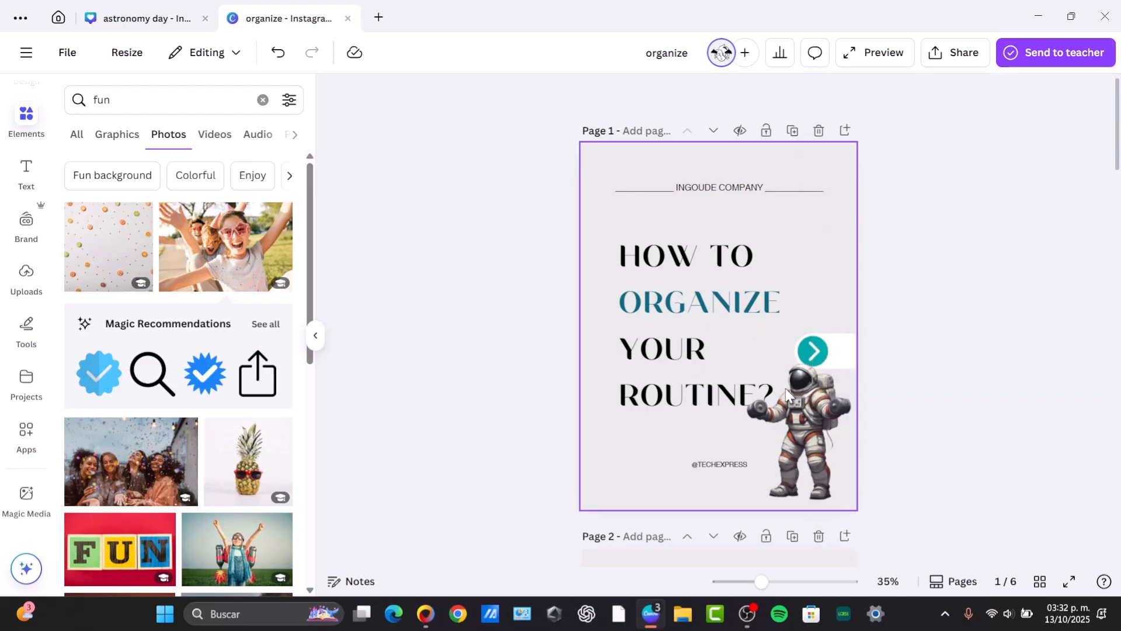
Show all pages in grid view and set the download file type to GIF for pages 1–6, closing the download panel.
{"action": "left_click", "coordinate": [1039, 579]}
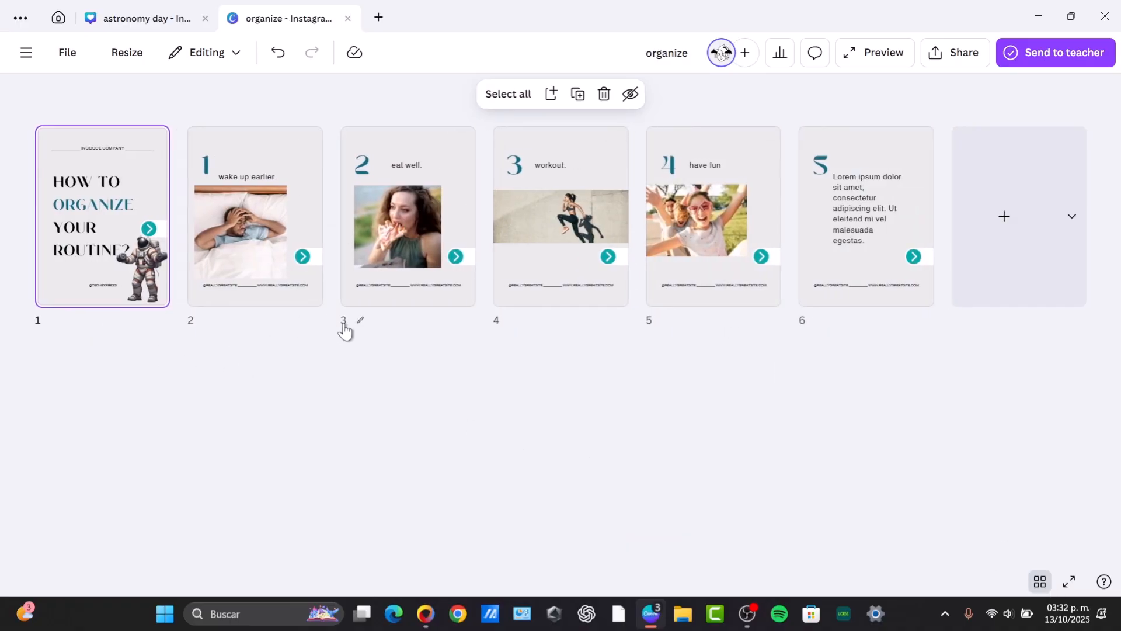
{"action": "mouse_move", "coordinate": [803, 237]}
{"action": "left_mouse_down"}
{"action": "mouse_move", "coordinate": [383, 217]}
{"action": "mouse_move", "coordinate": [777, 254]}
{"action": "mouse_move", "coordinate": [825, 234]}
{"action": "left_mouse_up"}
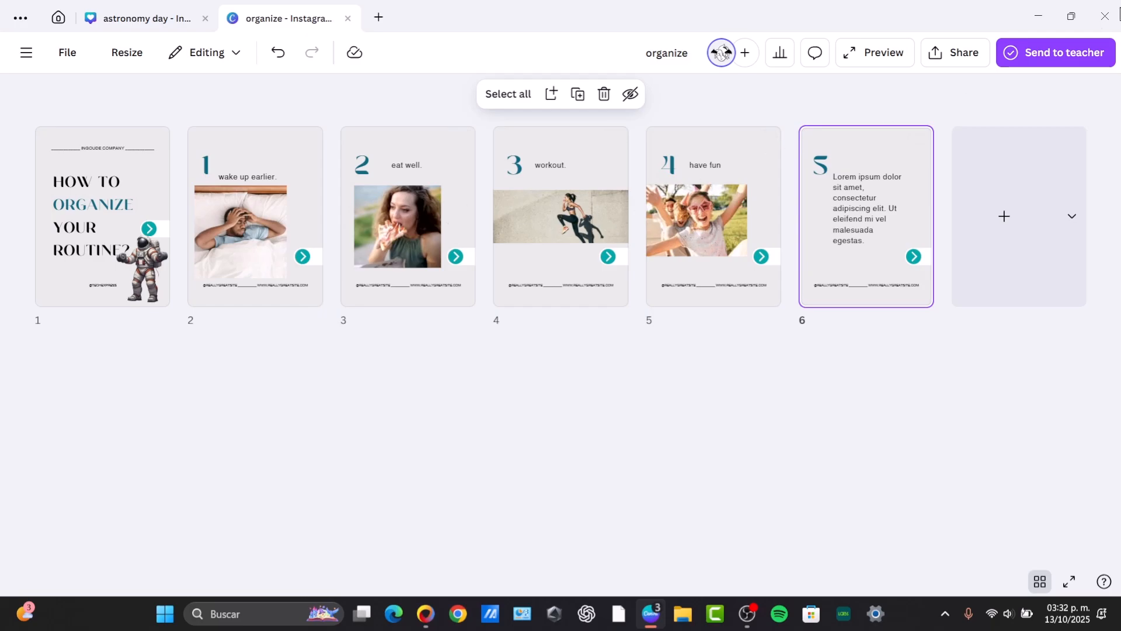
{"action": "left_click", "coordinate": [949, 54]}
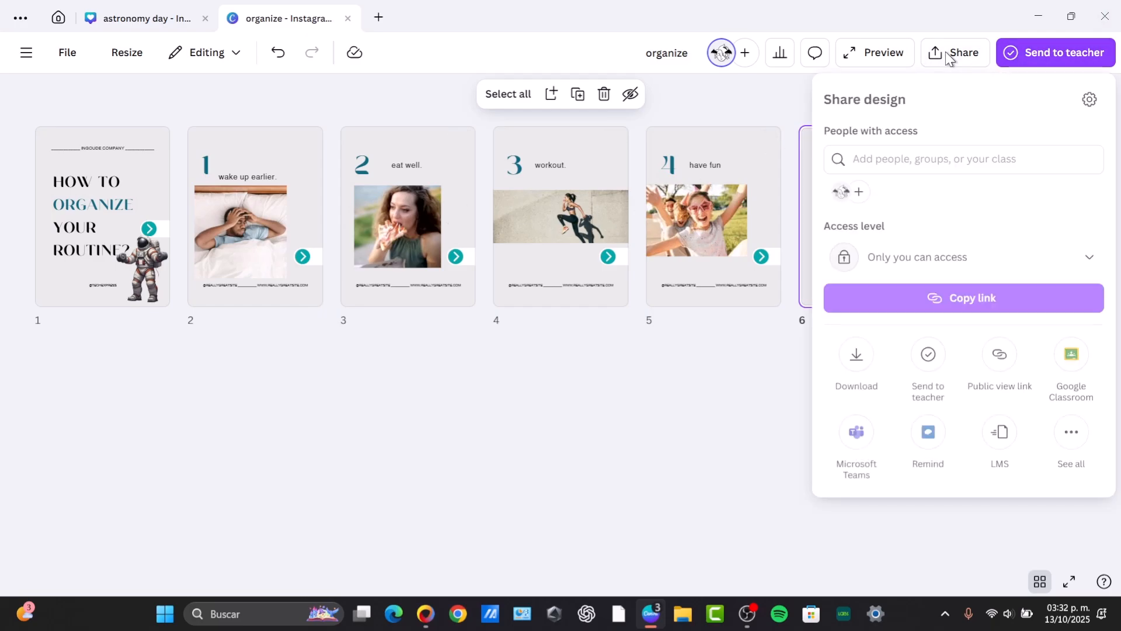
{"action": "left_click", "coordinate": [860, 349]}
{"action": "left_click", "coordinate": [870, 153]}
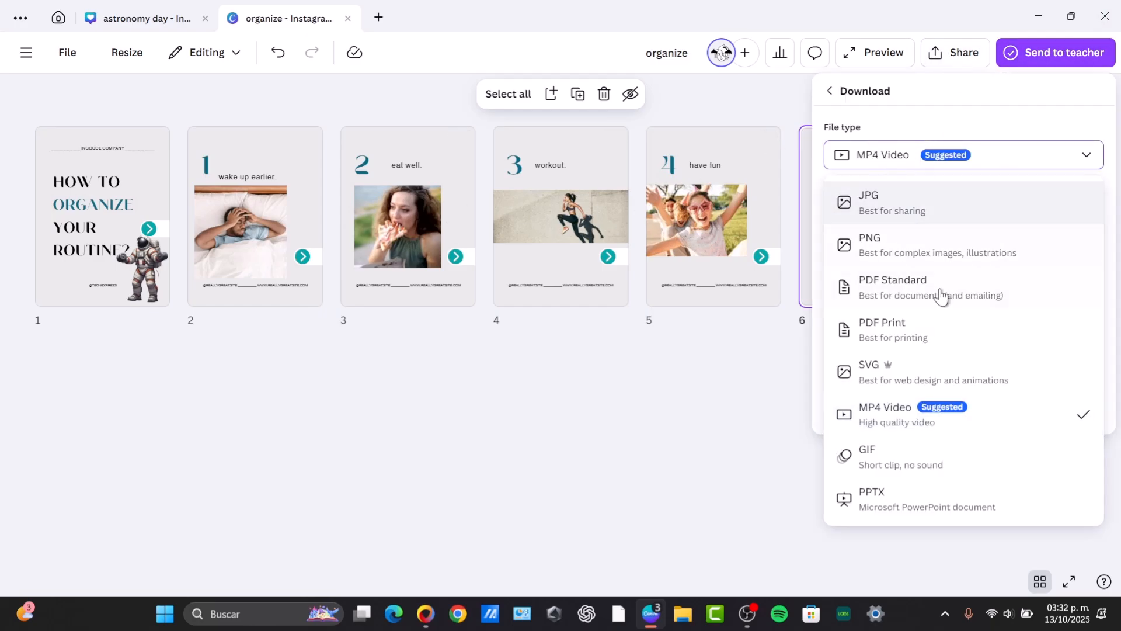
{"action": "left_click", "coordinate": [916, 459]}
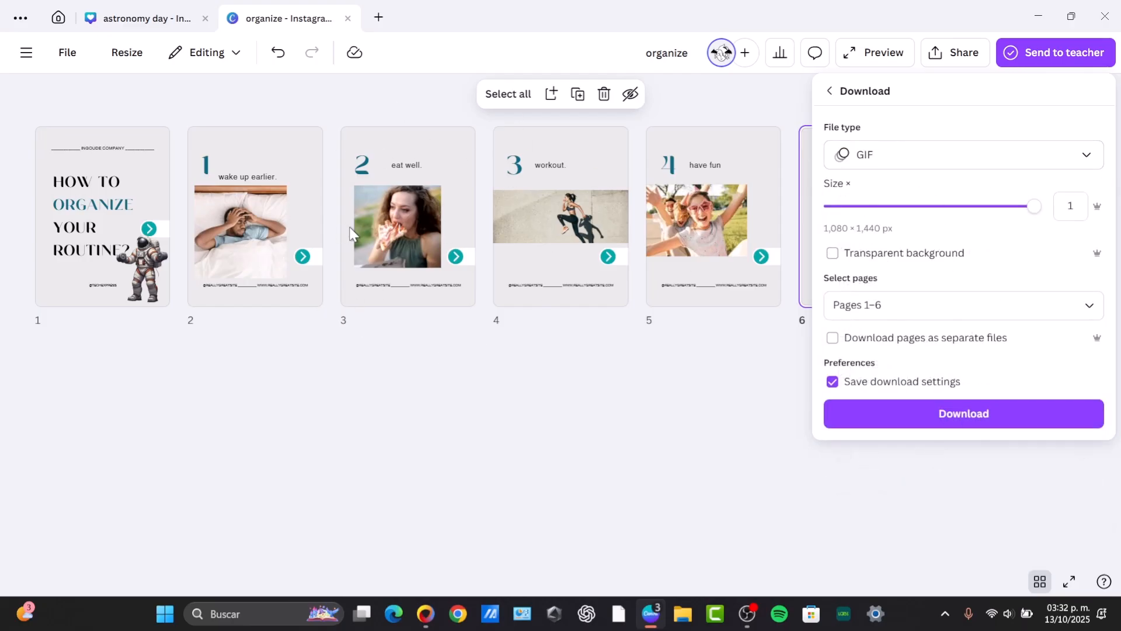
{"action": "left_click", "coordinate": [858, 298]}
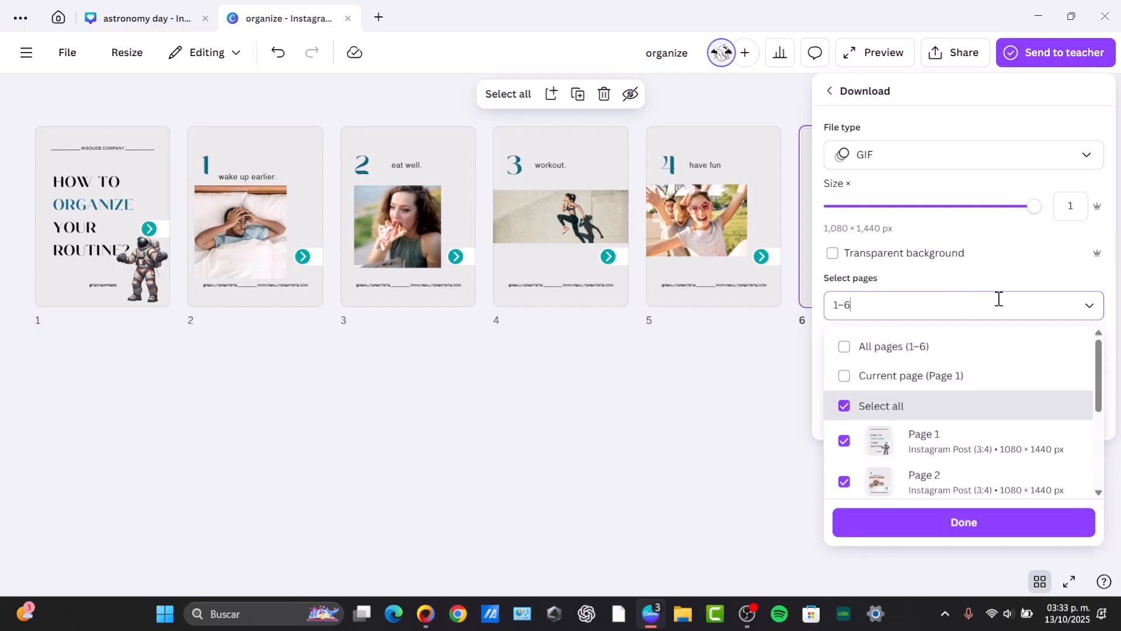
{"action": "left_click", "coordinate": [1089, 309]}
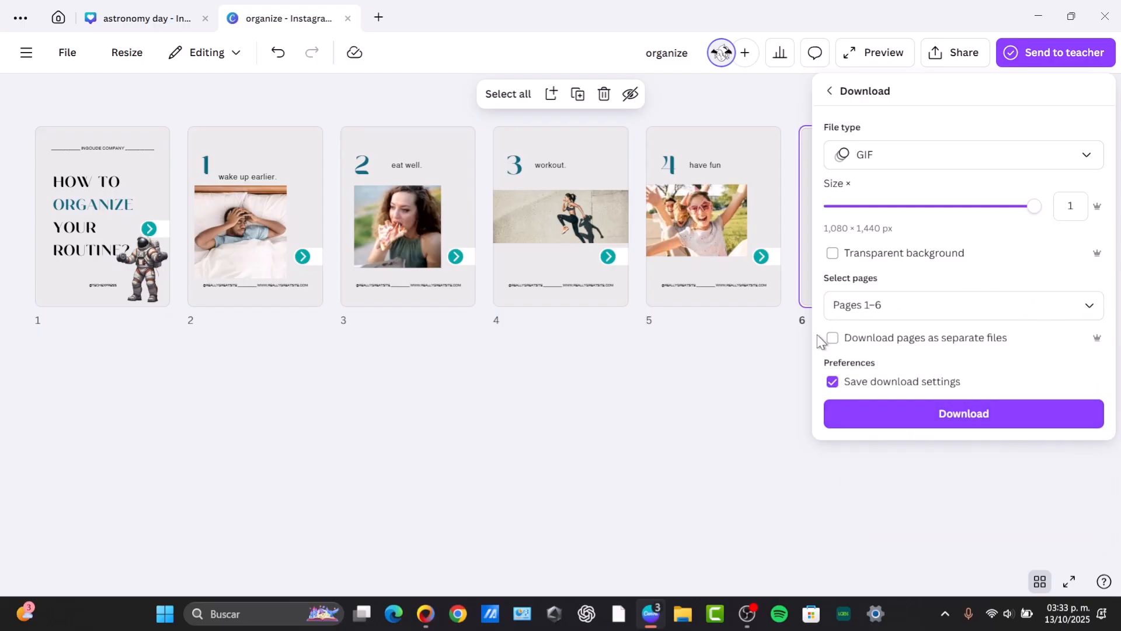
{"action": "left_click", "coordinate": [684, 404]}
Open page 3 and play the eating video to preview it.
{"action": "double_click", "coordinate": [393, 220]}
{"action": "left_click", "coordinate": [703, 342]}
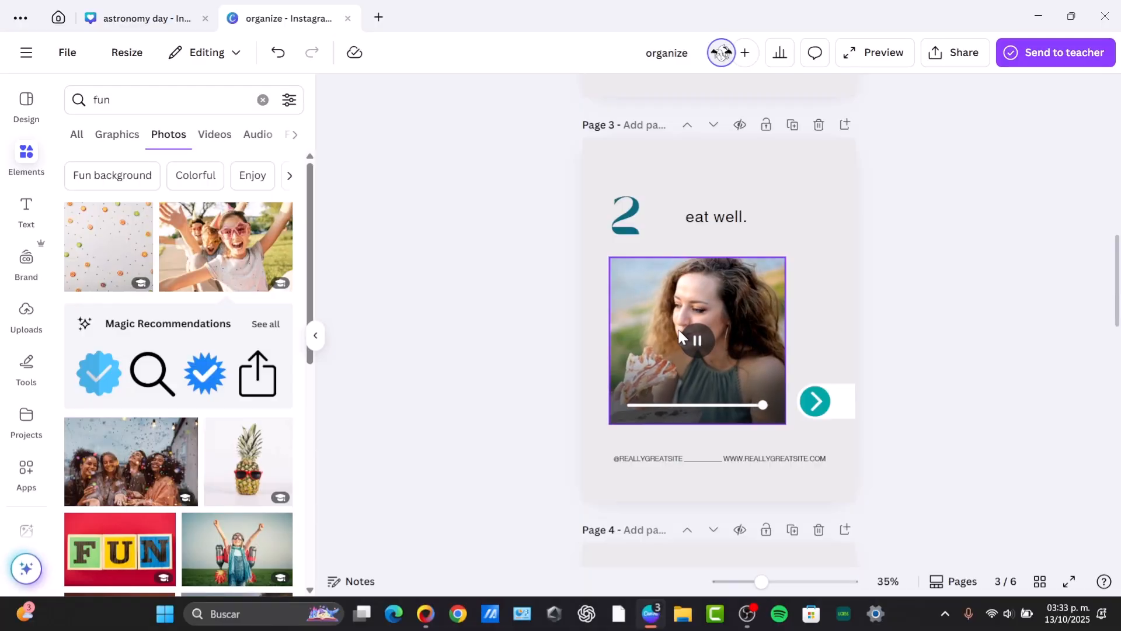
{"action": "left_click", "coordinate": [680, 336]}
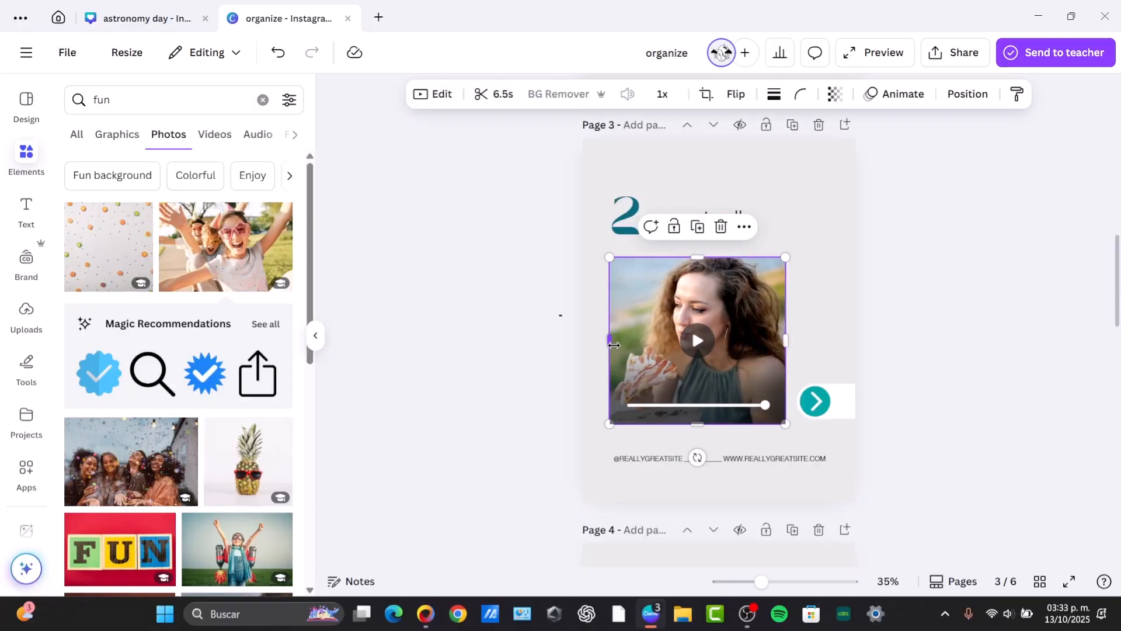
{"action": "left_click", "coordinate": [1010, 335]}
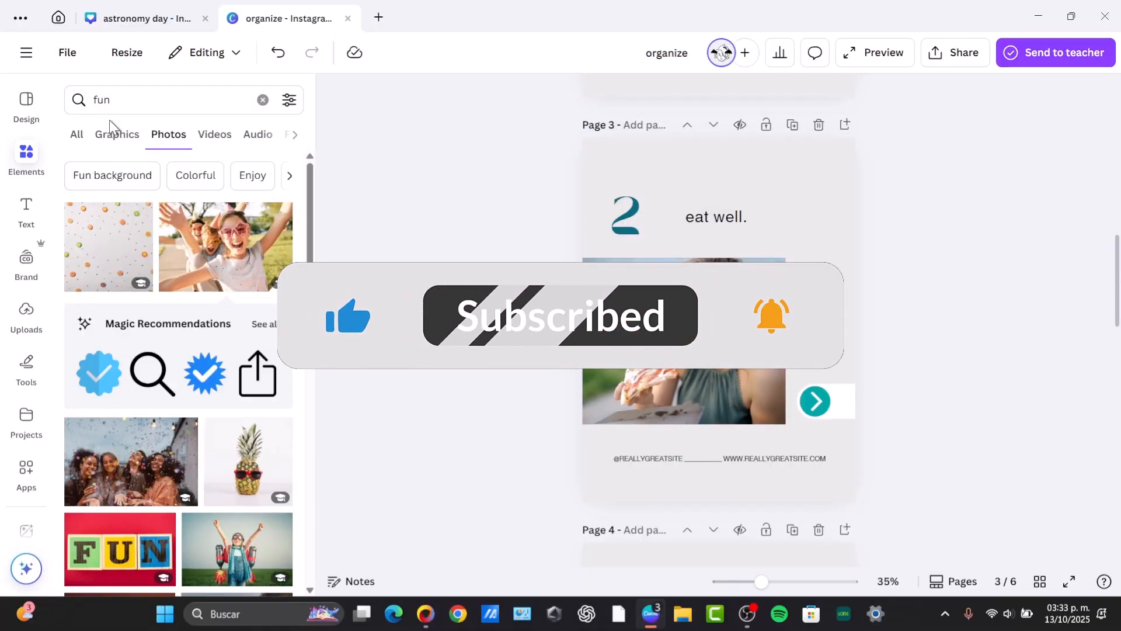